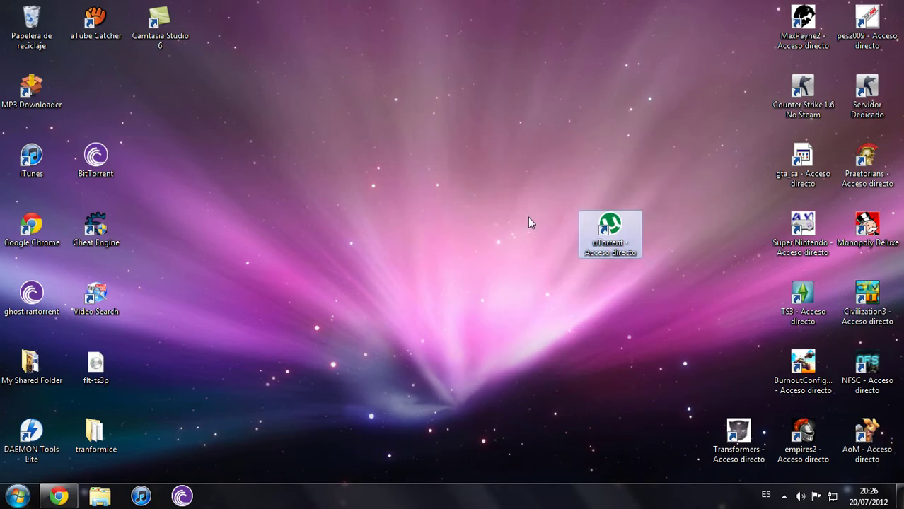
- Place the BitTorrent icon beside the uTorrent shortcut on the desktop, and open uTorrent briefly to view its window
{"action": "left_click_drag", "start_coordinate": [96, 159], "coordinate": [543, 237]}
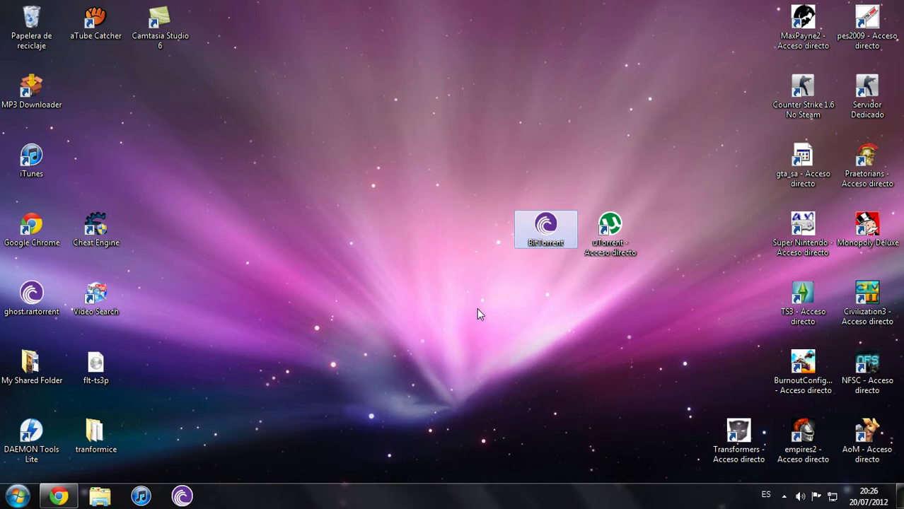
{"action": "left_click", "coordinate": [610, 235]}
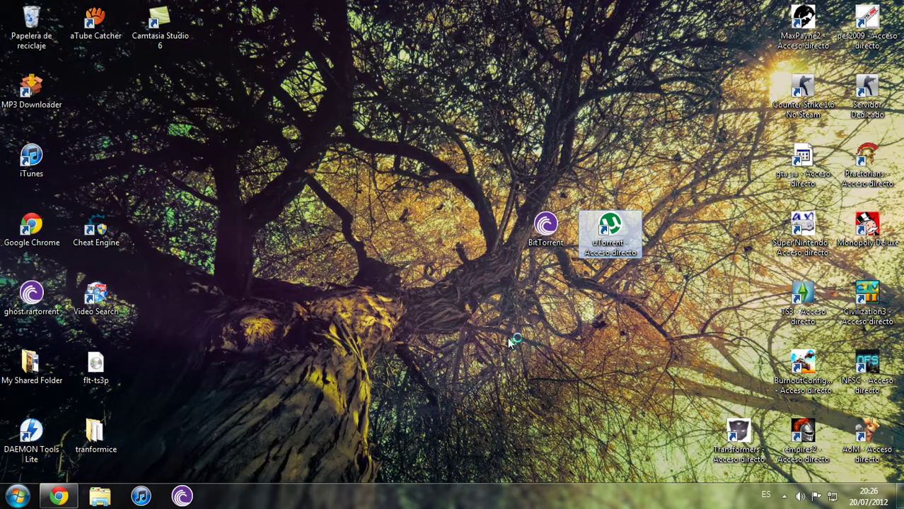
{"action": "left_click", "coordinate": [510, 343]}
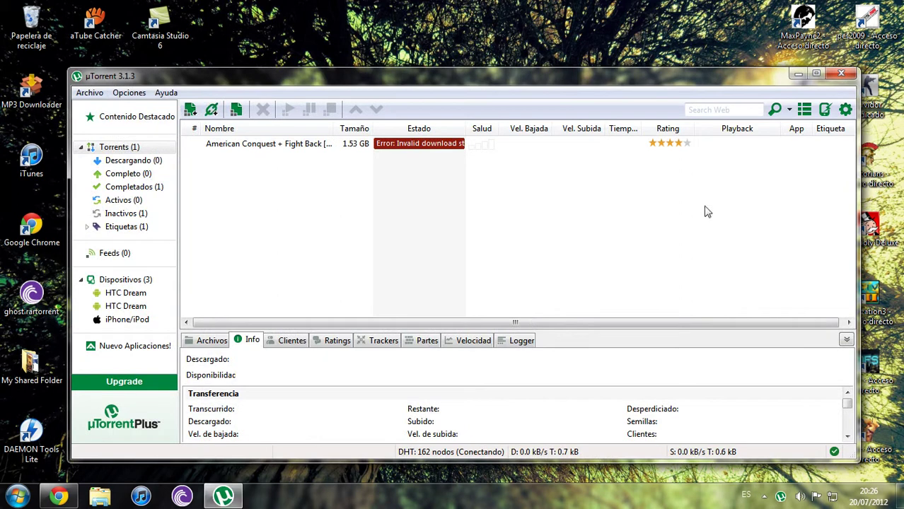
{"action": "left_click", "coordinate": [798, 74]}
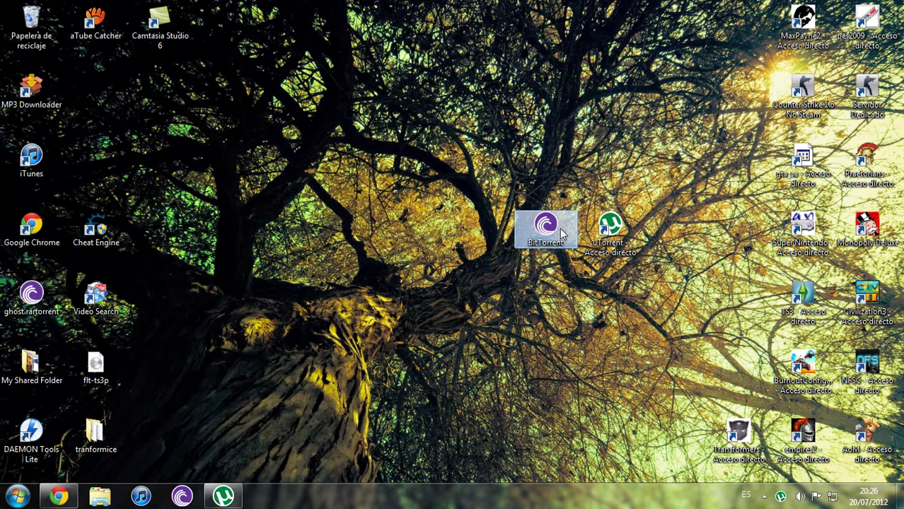
- Open BitTorrent to compare its window with uTorrent's, and clear both windows from the desktop
{"action": "double_click", "coordinate": [561, 234]}
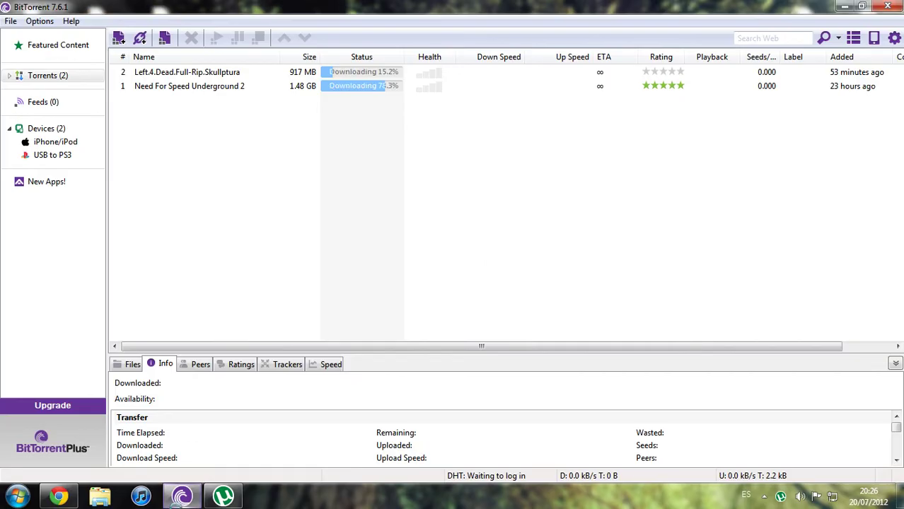
{"action": "left_click", "coordinate": [223, 497]}
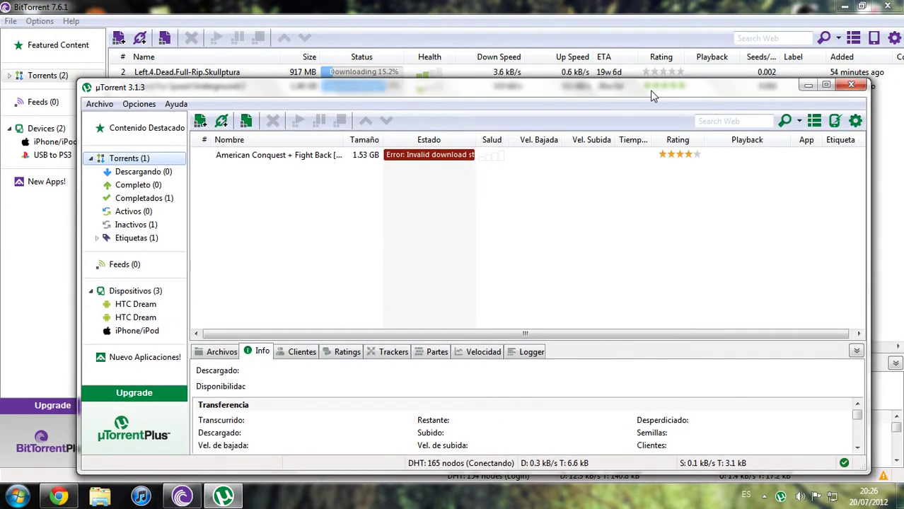
{"action": "left_click", "coordinate": [850, 85]}
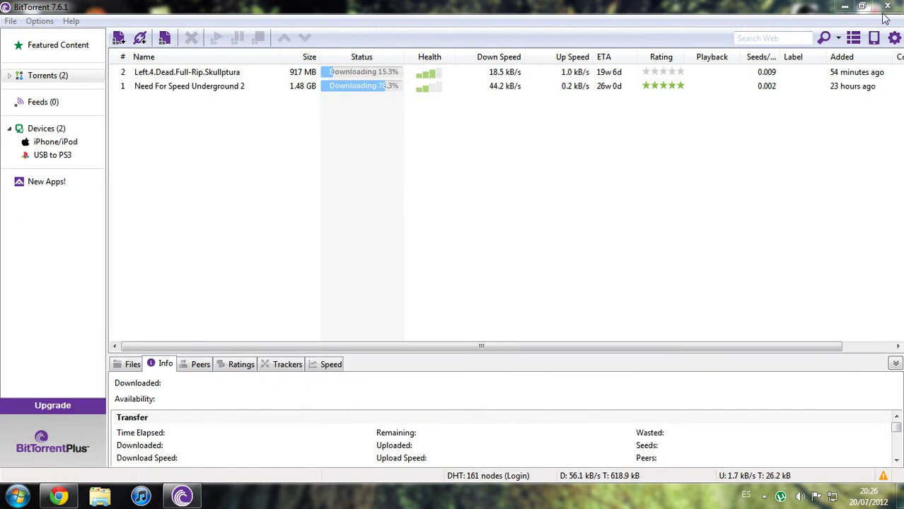
{"action": "left_click", "coordinate": [842, 7]}
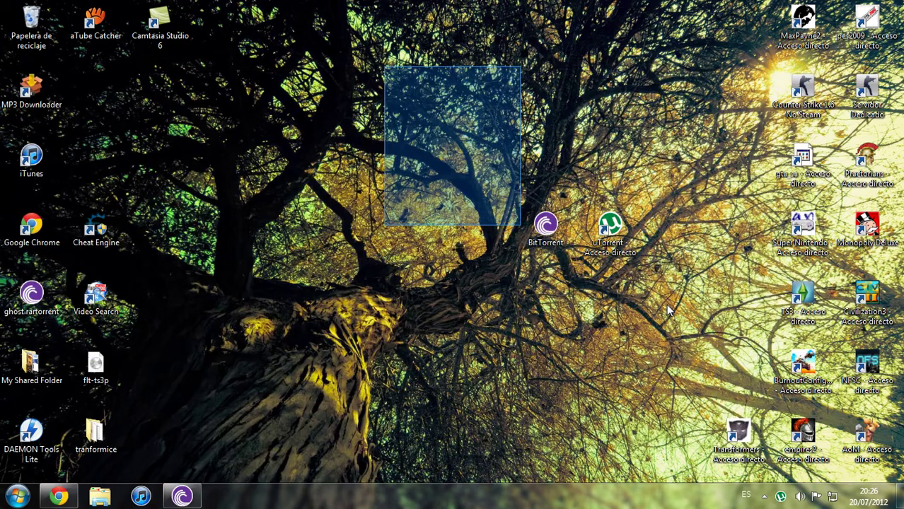
- Move the uTorrent shortcut below aTube Catcher, and the Cheat Engine shortcut to the middle of the desktop
{"action": "left_click_drag", "start_coordinate": [610, 226], "coordinate": [116, 109]}
{"action": "left_click_drag", "start_coordinate": [185, 167], "coordinate": [332, 424]}
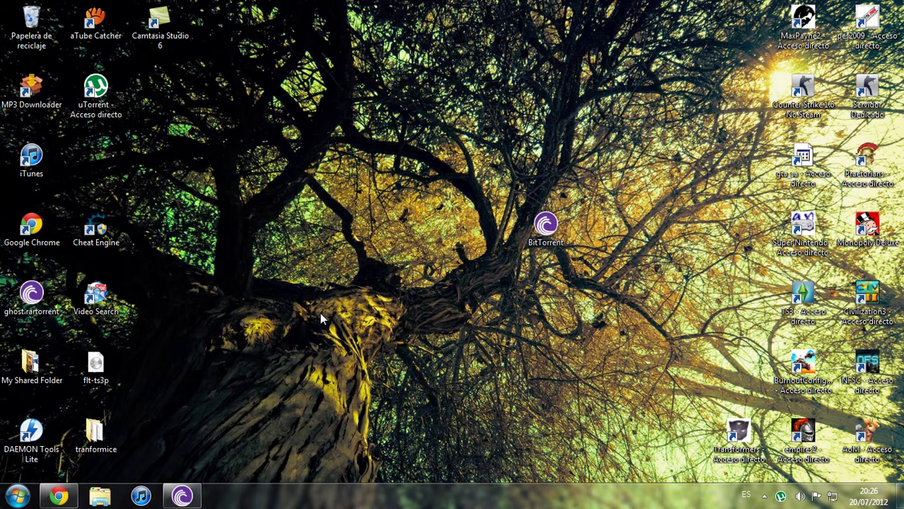
{"action": "left_click_drag", "start_coordinate": [615, 345], "coordinate": [587, 324]}
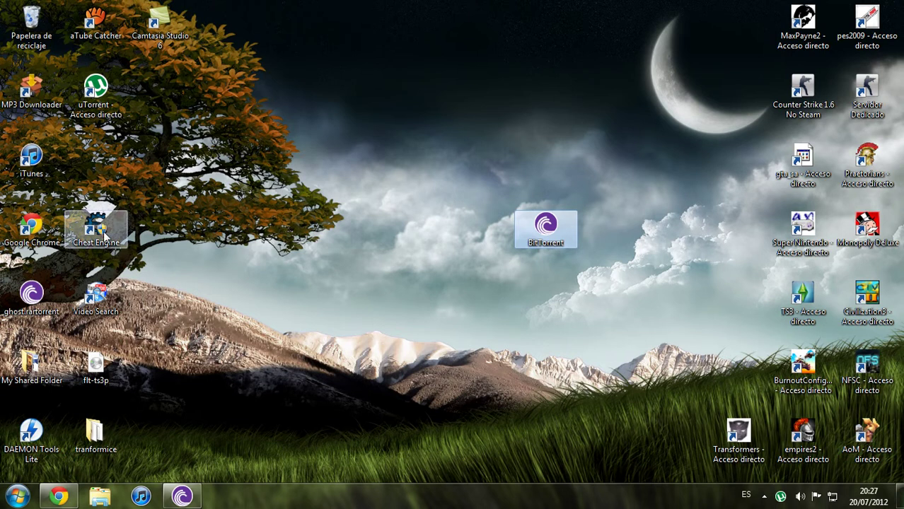
{"action": "left_click_drag", "start_coordinate": [97, 226], "coordinate": [416, 293]}
{"action": "left_click_drag", "start_coordinate": [313, 220], "coordinate": [489, 391]}
{"action": "left_click", "coordinate": [493, 393]}
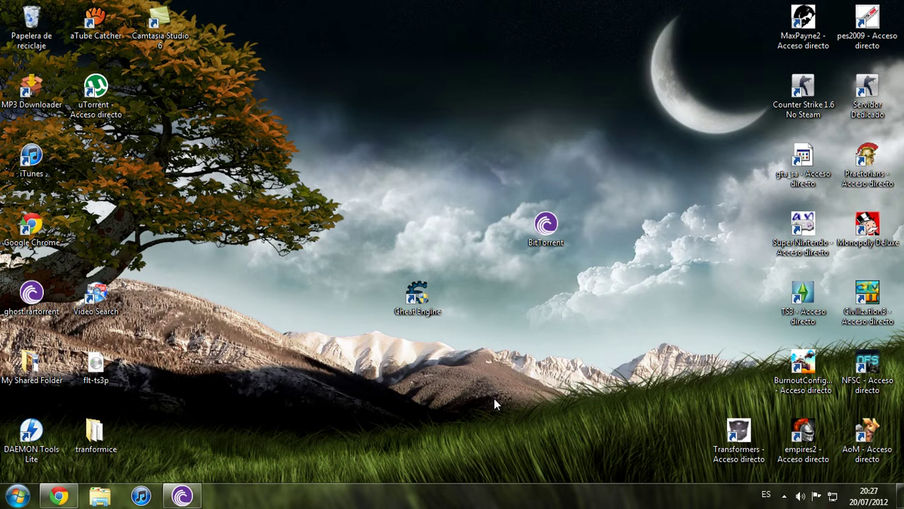
{"action": "left_click_drag", "start_coordinate": [327, 211], "coordinate": [478, 379]}
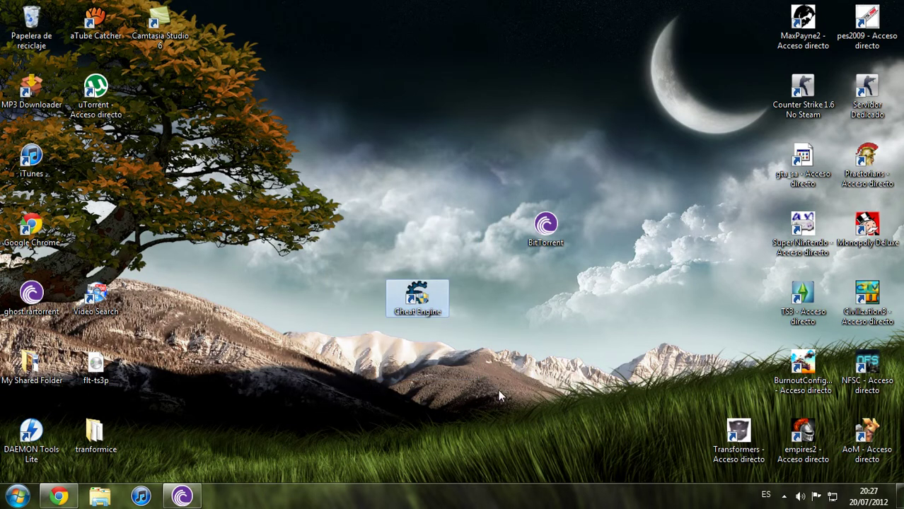
{"action": "left_click_drag", "start_coordinate": [315, 219], "coordinate": [503, 361]}
{"action": "left_click_drag", "start_coordinate": [619, 266], "coordinate": [462, 170]}
{"action": "left_click_drag", "start_coordinate": [204, 72], "coordinate": [77, 141]}
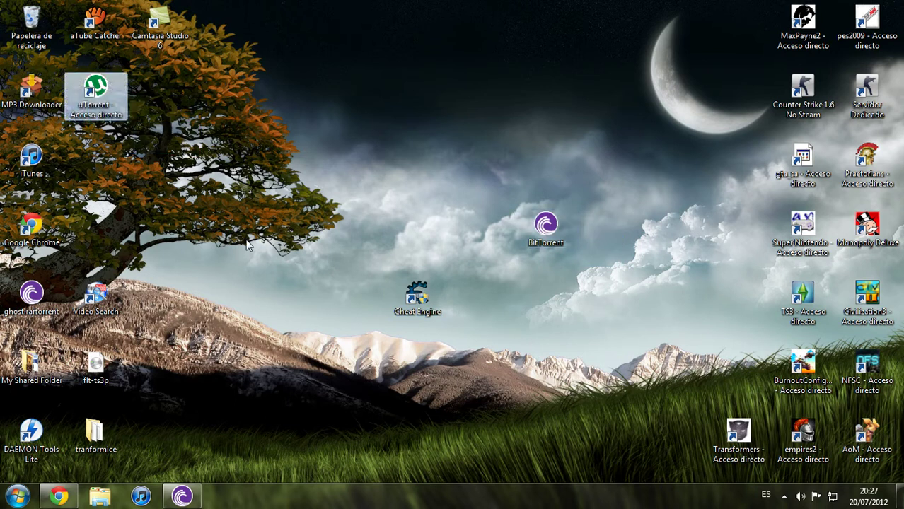
- Switch to Chrome and follow the uTorrent image near the end of the Download blog to the uTorrent website
{"action": "left_click", "coordinate": [59, 497]}
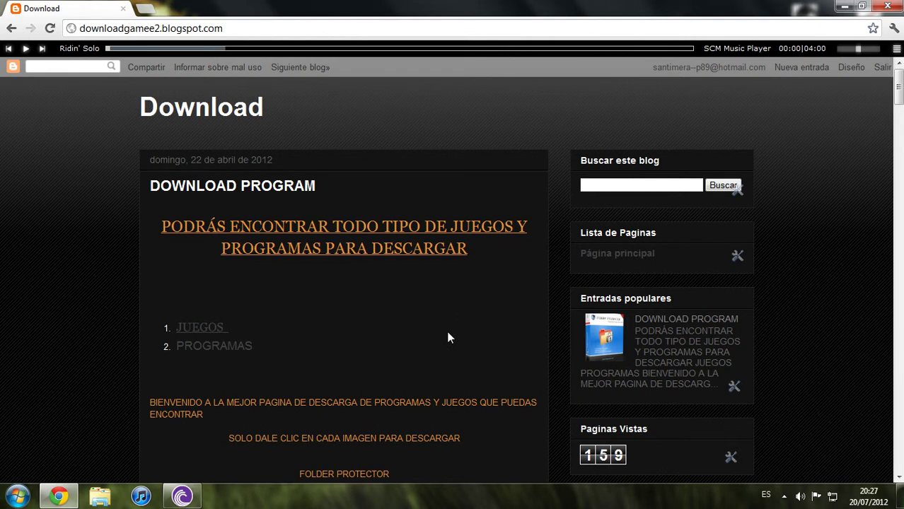
{"action": "scroll", "coordinate": [448, 337], "scroll_direction": "down", "scroll_amount": 2}
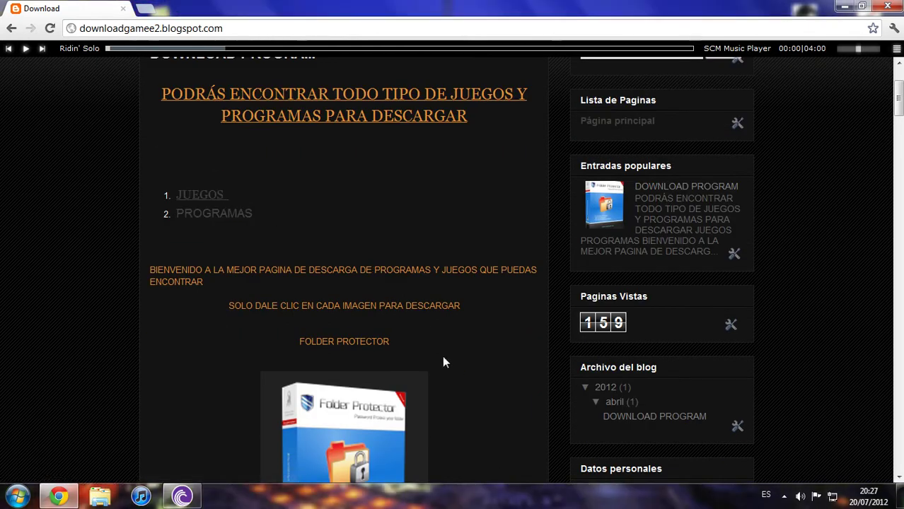
{"action": "scroll", "coordinate": [448, 364], "scroll_direction": "down", "scroll_amount": 8}
{"action": "scroll", "coordinate": [491, 356], "scroll_direction": "down", "scroll_amount": 20}
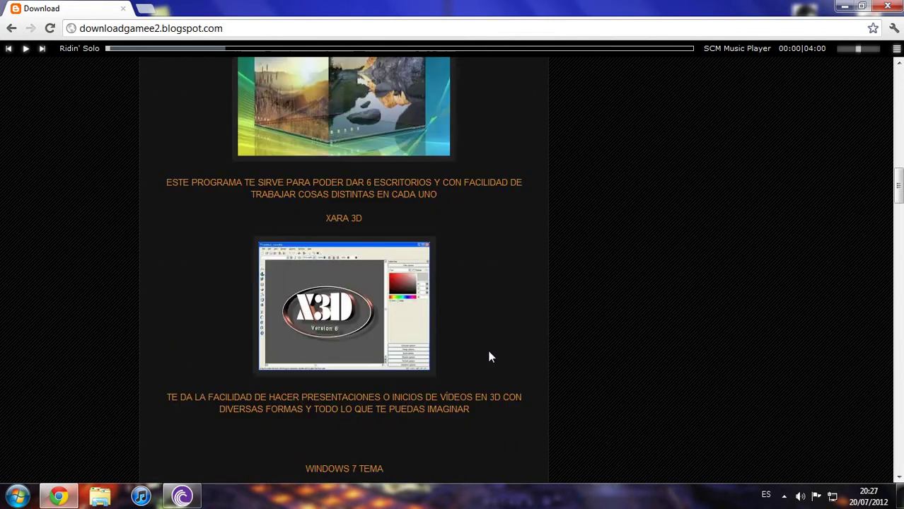
{"action": "scroll", "coordinate": [483, 362], "scroll_direction": "down", "scroll_amount": 20}
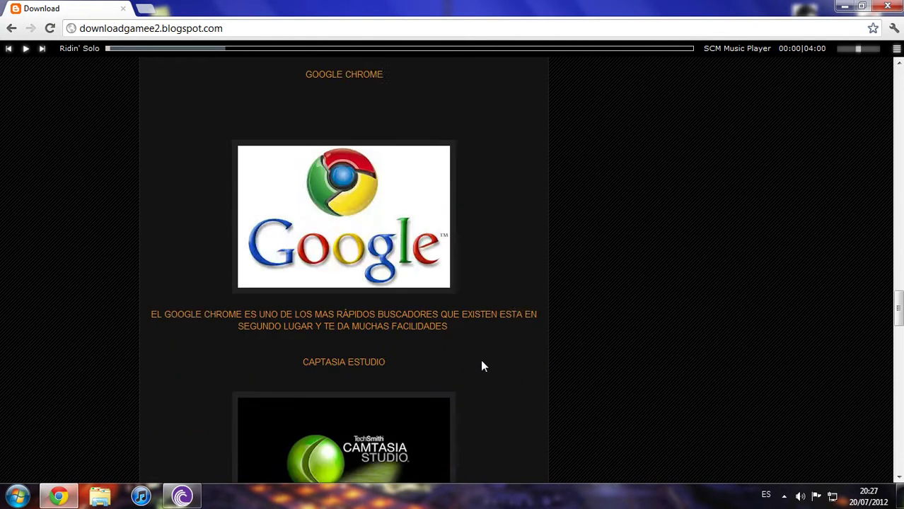
{"action": "scroll", "coordinate": [482, 362], "scroll_direction": "down", "scroll_amount": 5}
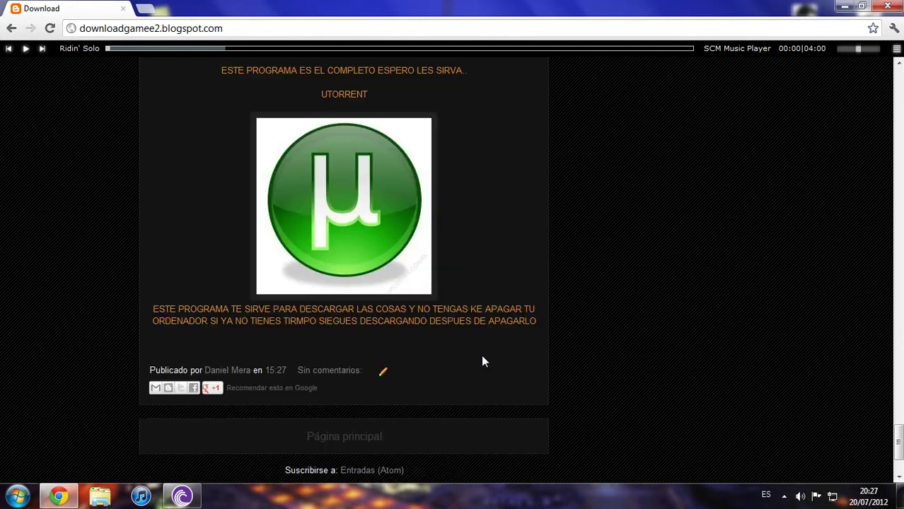
{"action": "scroll", "coordinate": [483, 362], "scroll_direction": "up", "scroll_amount": 2}
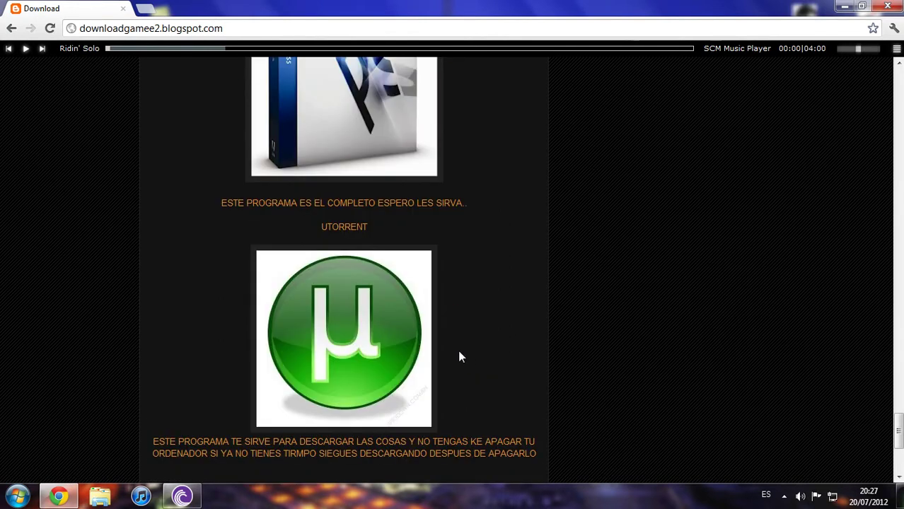
{"action": "left_click", "coordinate": [376, 357]}
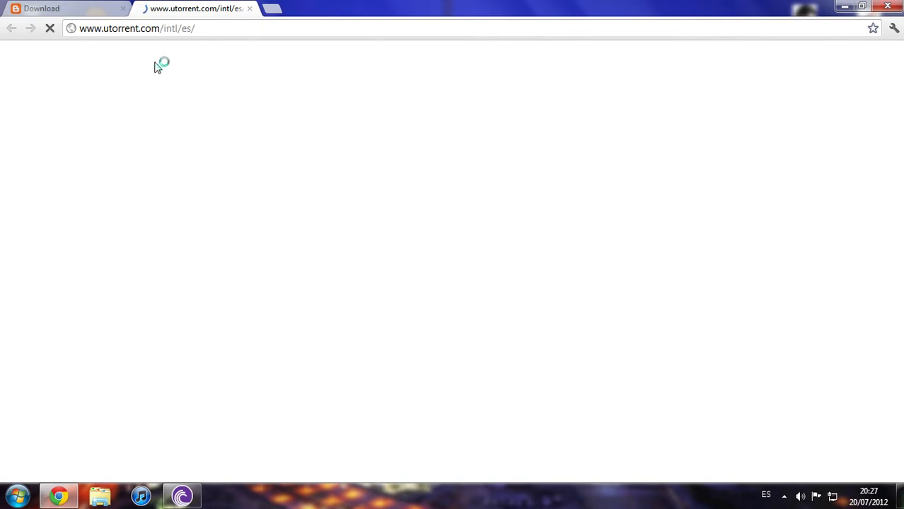
{"action": "left_click_drag", "start_coordinate": [230, 30], "coordinate": [80, 20]}
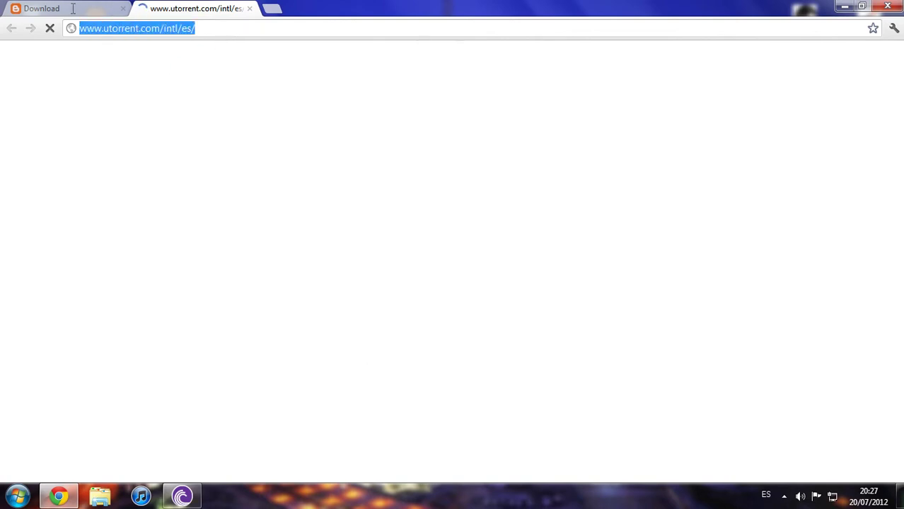
{"action": "left_click", "coordinate": [259, 28]}
{"action": "left_click_drag", "start_coordinate": [313, 30], "coordinate": [80, 27]}
{"action": "left_click", "coordinate": [300, 42]}
{"action": "left_click", "coordinate": [292, 33]}
{"action": "left_click", "coordinate": [297, 33]}
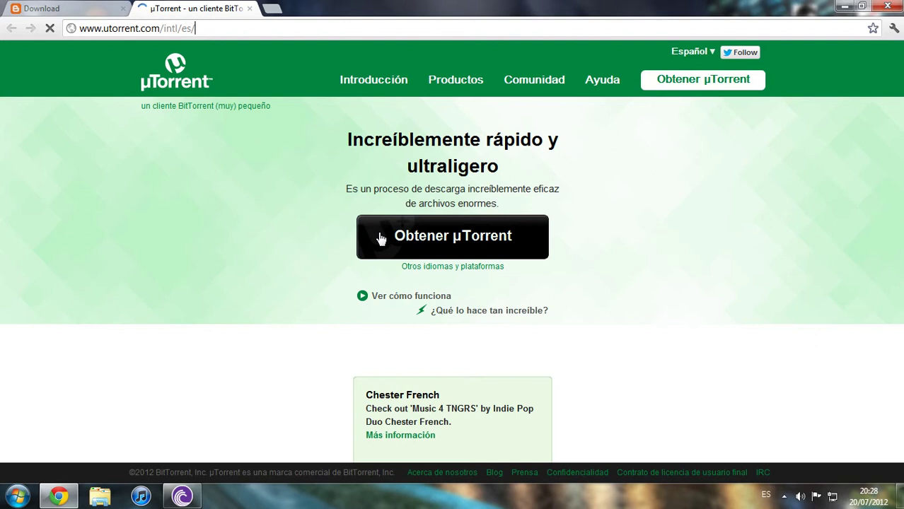
- Request the µTorrent download from its home page and return to the desktop
{"action": "left_click", "coordinate": [460, 230]}
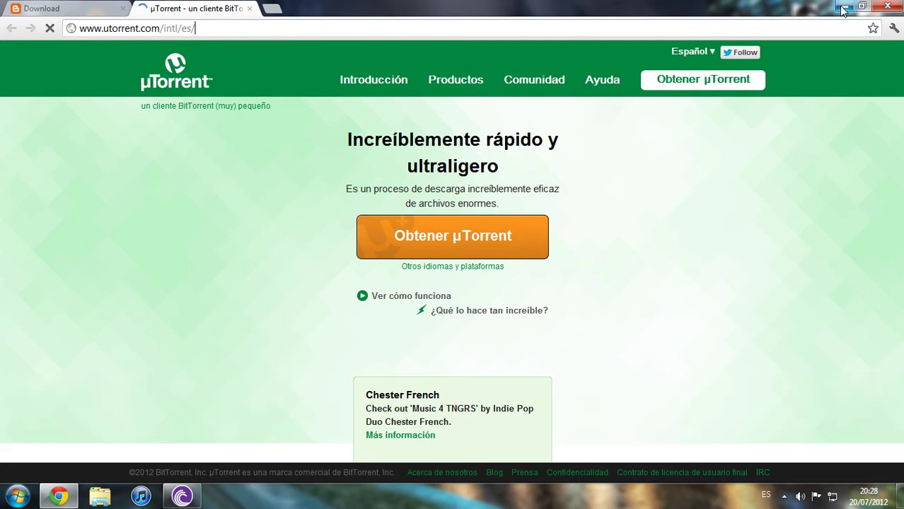
{"action": "left_click", "coordinate": [900, 503]}
{"action": "left_click_drag", "start_coordinate": [271, 147], "coordinate": [499, 452]}
{"action": "left_click_drag", "start_coordinate": [437, 216], "coordinate": [324, 120]}
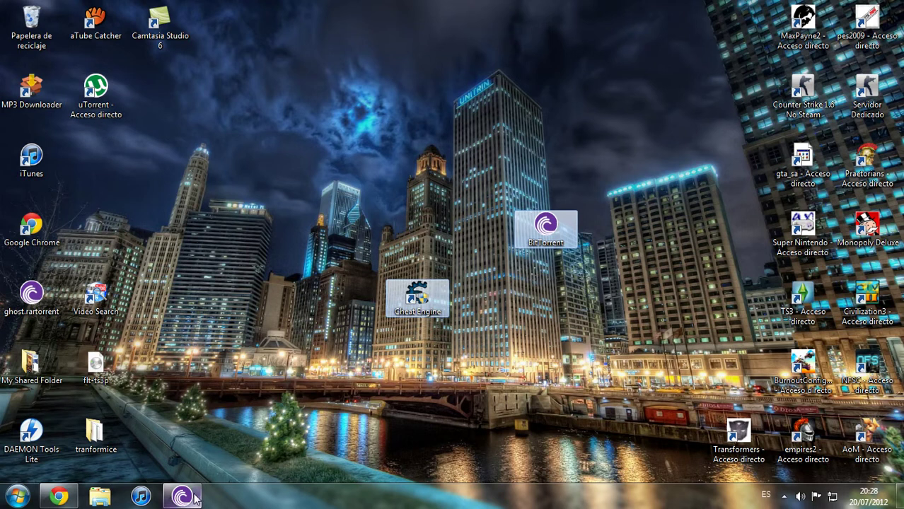
{"action": "left_click", "coordinate": [253, 285]}
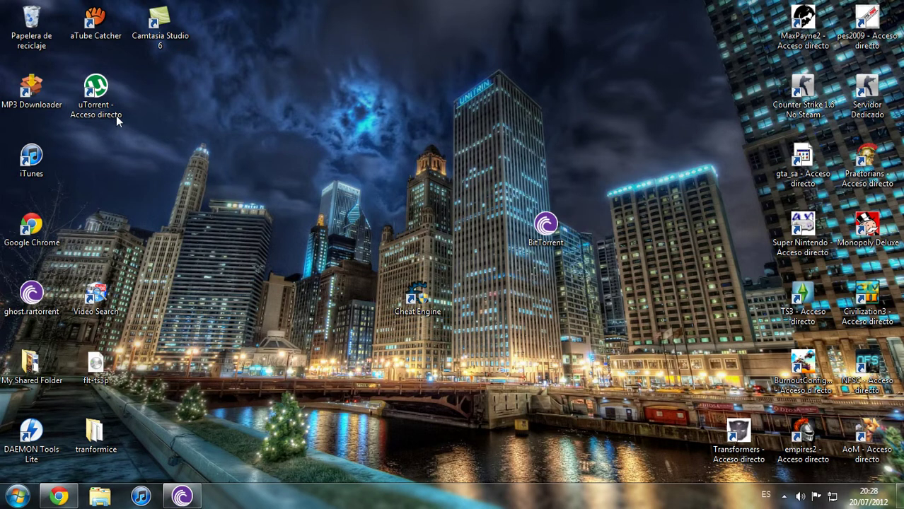
- Switch to BitTorrent and check the transfer details of the Left.4.Dead.Full-Rip.Skullptura and Need For Speed Underground 2 torrents
{"action": "left_click", "coordinate": [181, 496]}
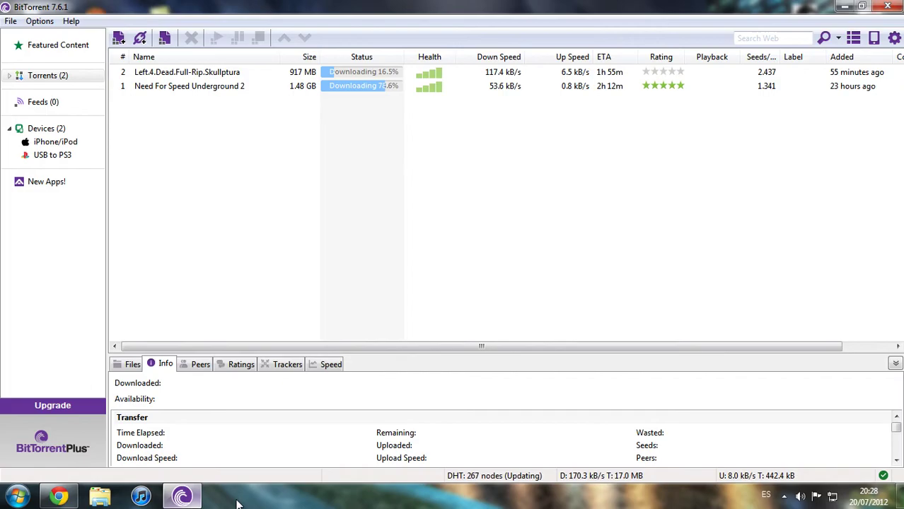
{"action": "left_click_drag", "start_coordinate": [331, 190], "coordinate": [369, 218]}
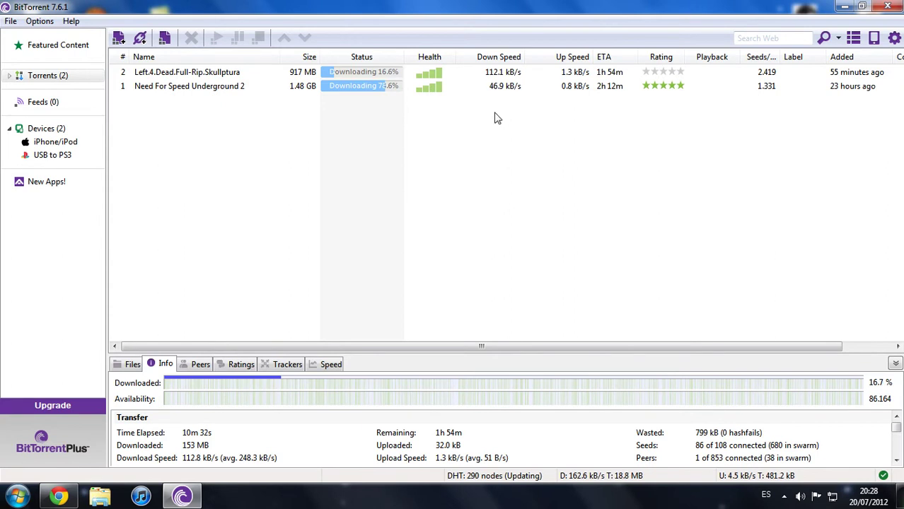
{"action": "left_click", "coordinate": [495, 78]}
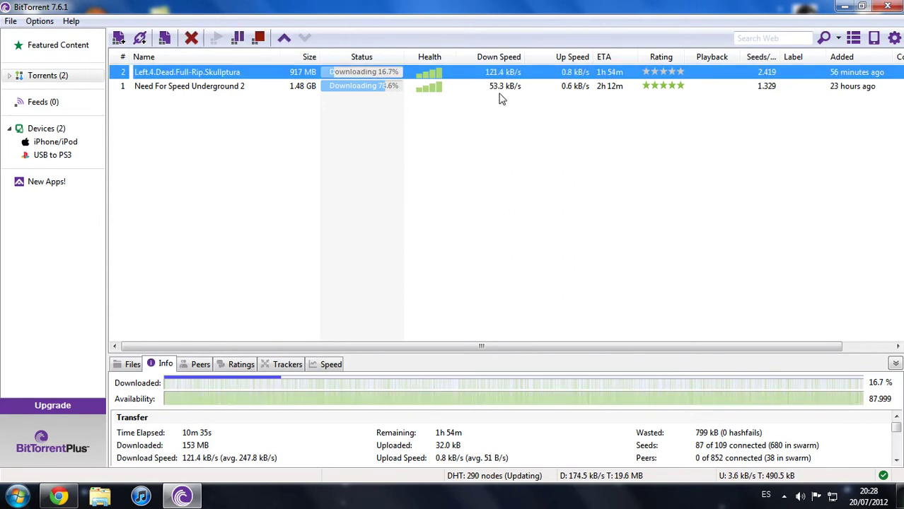
{"action": "left_click", "coordinate": [499, 91]}
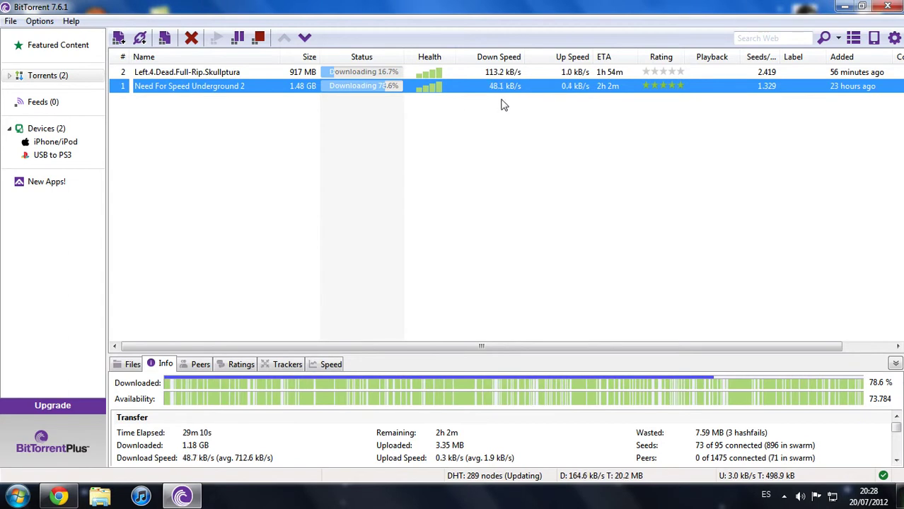
{"action": "left_click", "coordinate": [494, 72]}
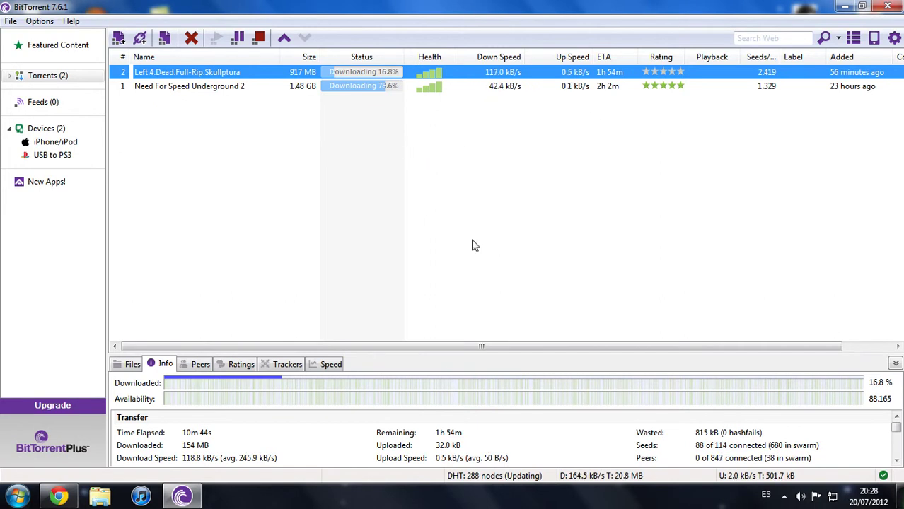
{"action": "left_click_drag", "start_coordinate": [530, 216], "coordinate": [405, 289]}
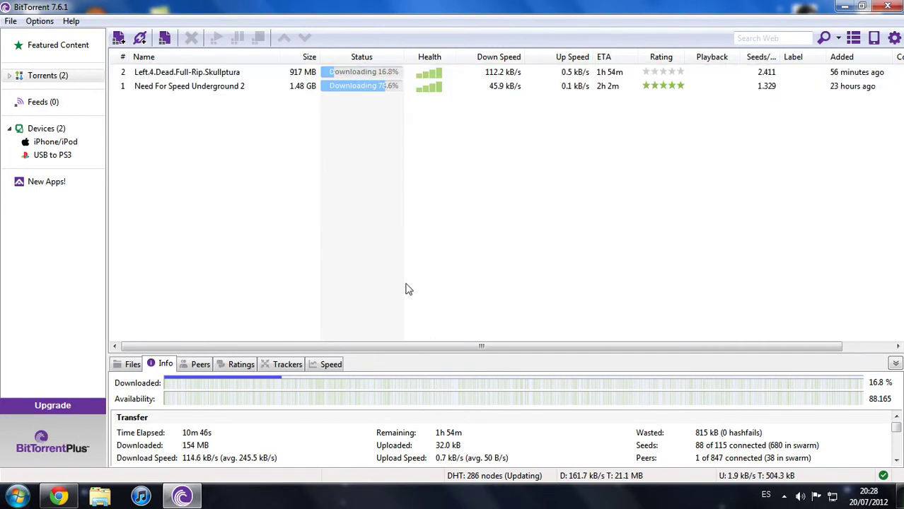
{"action": "left_click_drag", "start_coordinate": [268, 196], "coordinate": [149, 114]}
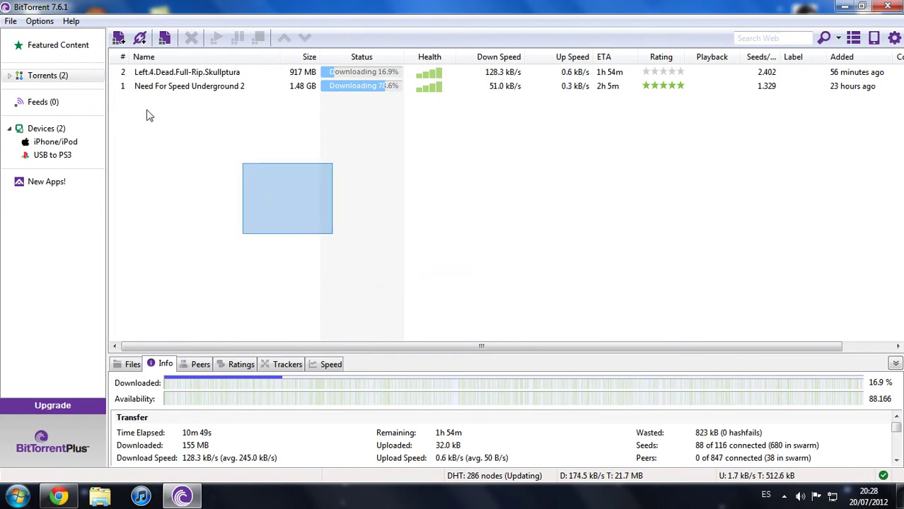
- Open BitTorrent's preferences and review the General, UI Settings, Directories, Connection, Bandwidth and BitTorrent settings
{"action": "left_click", "coordinate": [40, 21]}
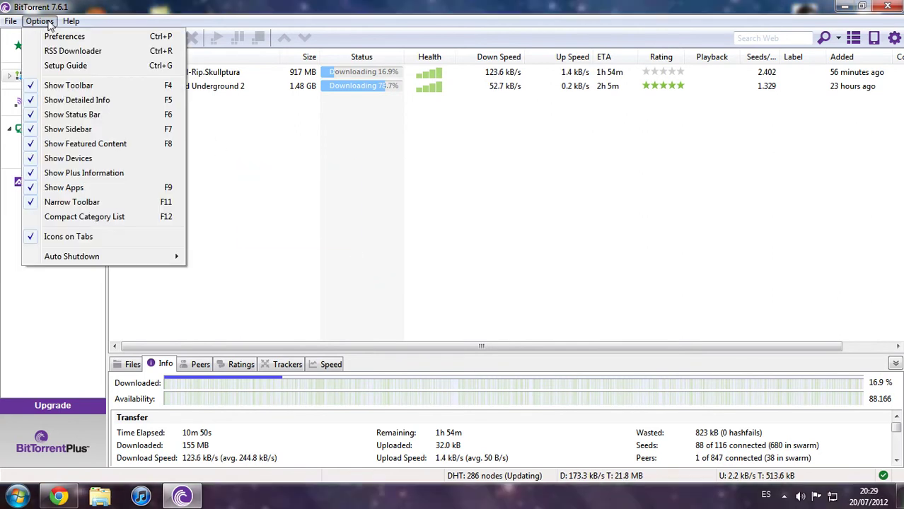
{"action": "left_click", "coordinate": [92, 36]}
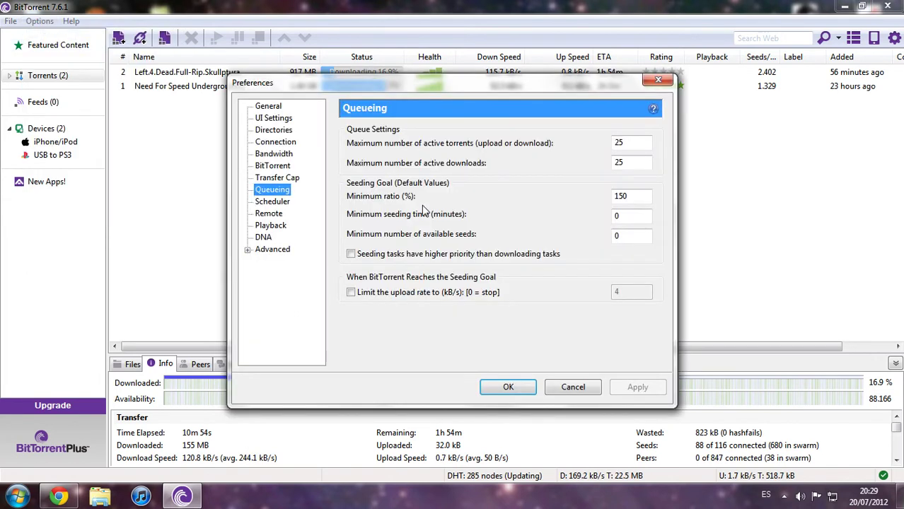
{"action": "left_click", "coordinate": [266, 107]}
{"action": "left_click", "coordinate": [272, 119]}
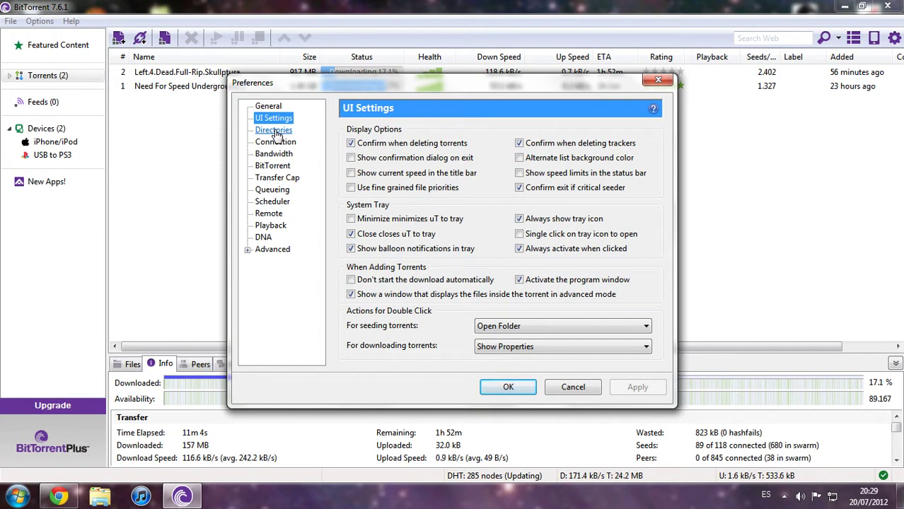
{"action": "left_click", "coordinate": [275, 133]}
{"action": "left_click", "coordinate": [285, 143]}
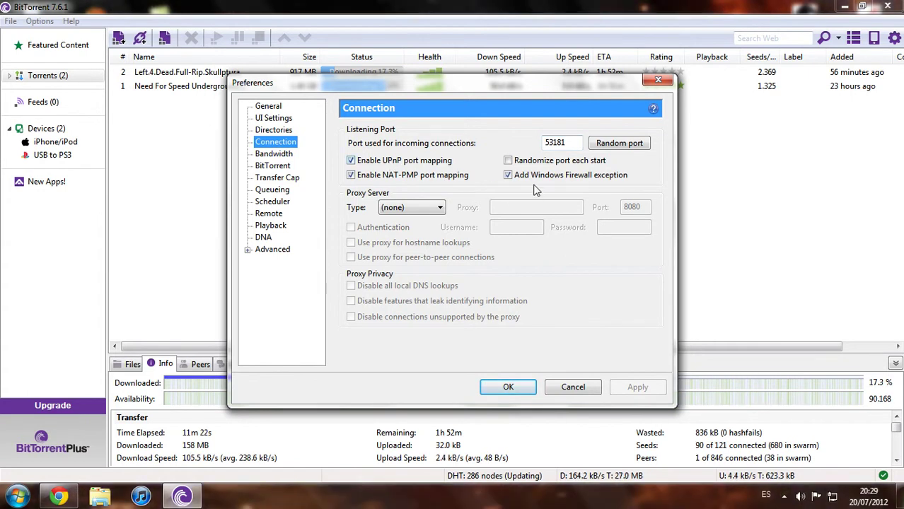
{"action": "left_click", "coordinate": [288, 159]}
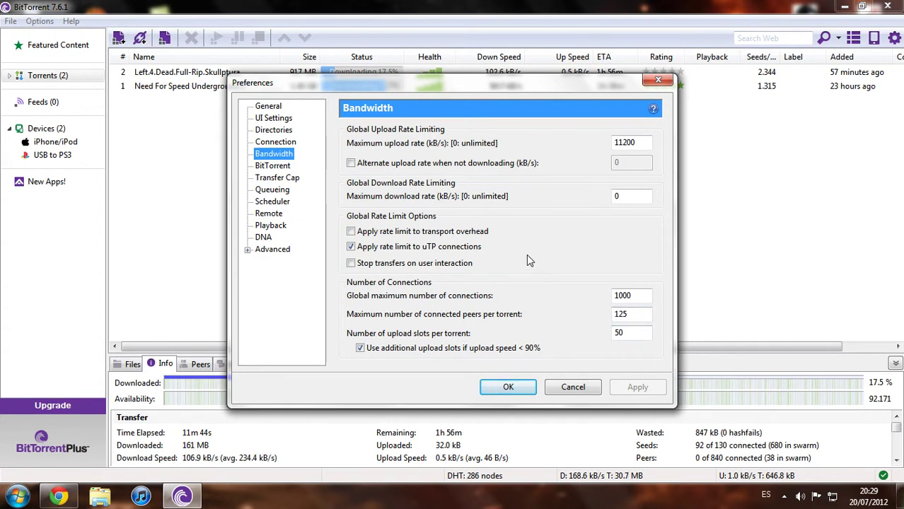
{"action": "left_click", "coordinate": [285, 169]}
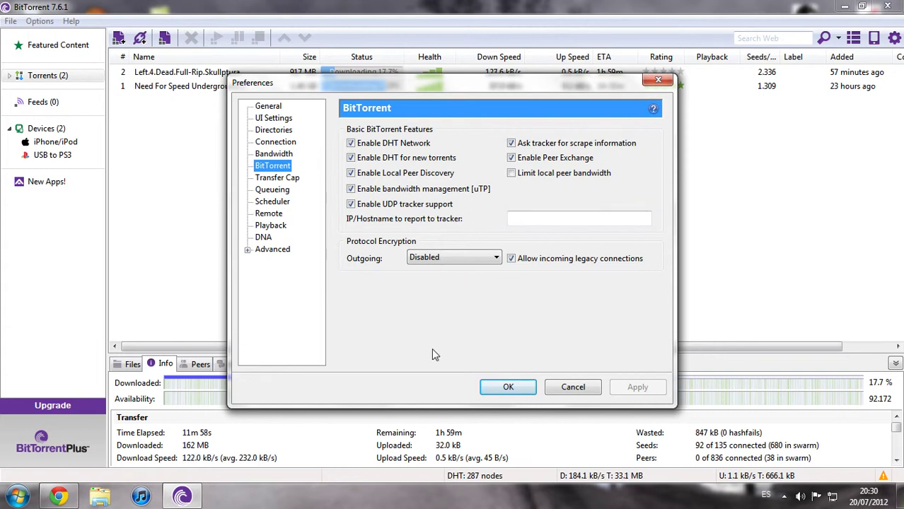
- Review the Transfer Cap and Queueing settings, switching the upload rate limit for a reached seeding goal on and back off
{"action": "left_click", "coordinate": [272, 190]}
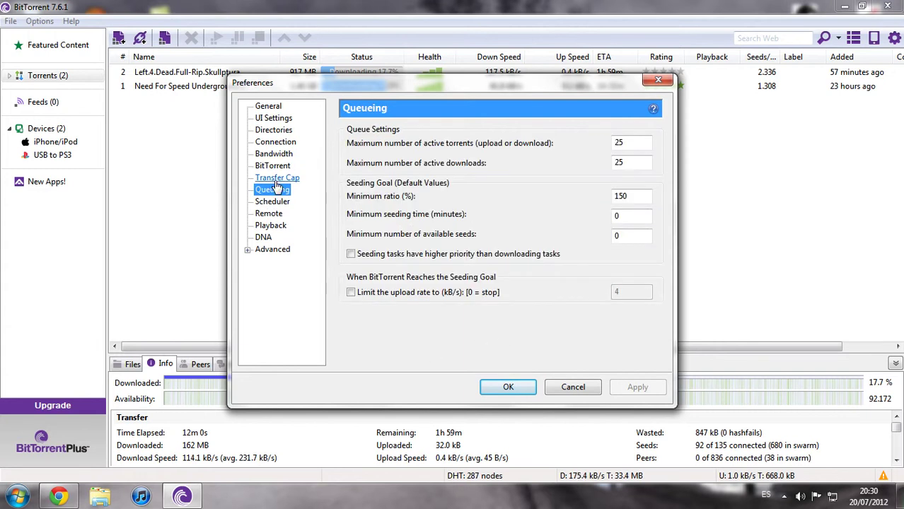
{"action": "left_click", "coordinate": [276, 181]}
{"action": "left_click", "coordinate": [276, 189]}
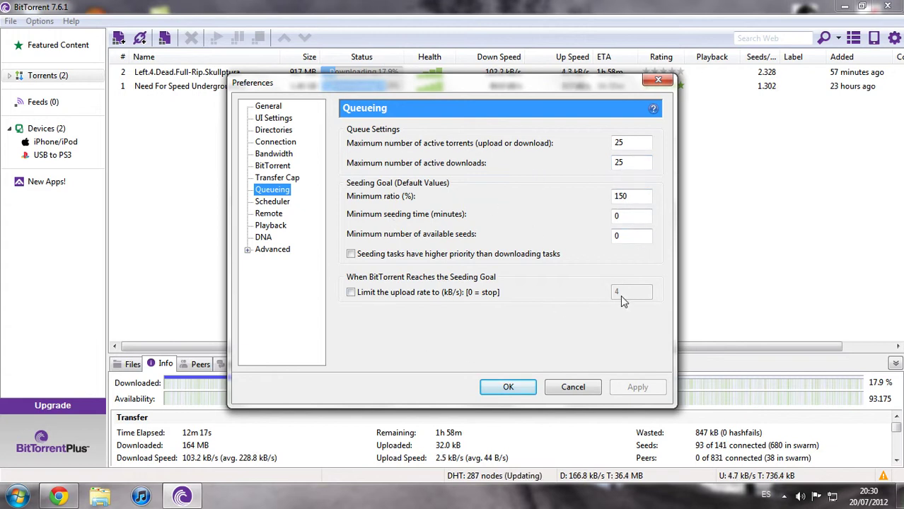
{"action": "left_click", "coordinate": [351, 293]}
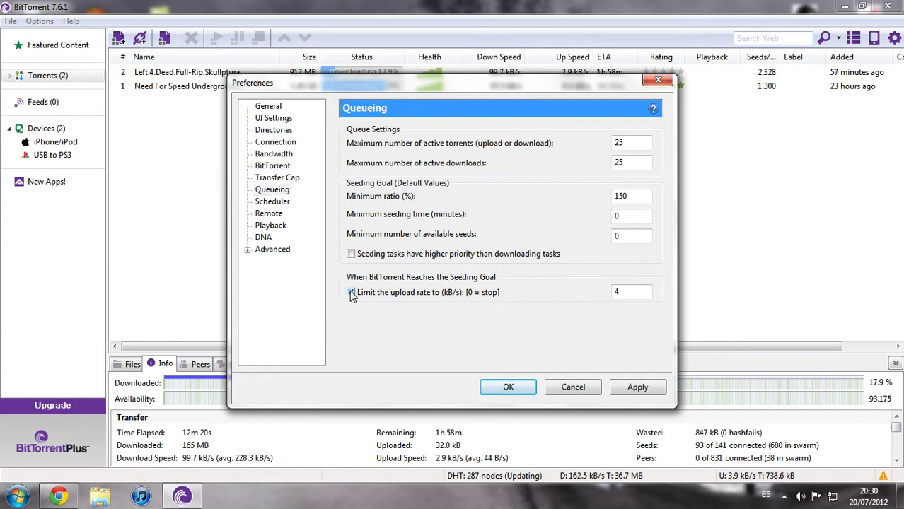
{"action": "left_click", "coordinate": [351, 293]}
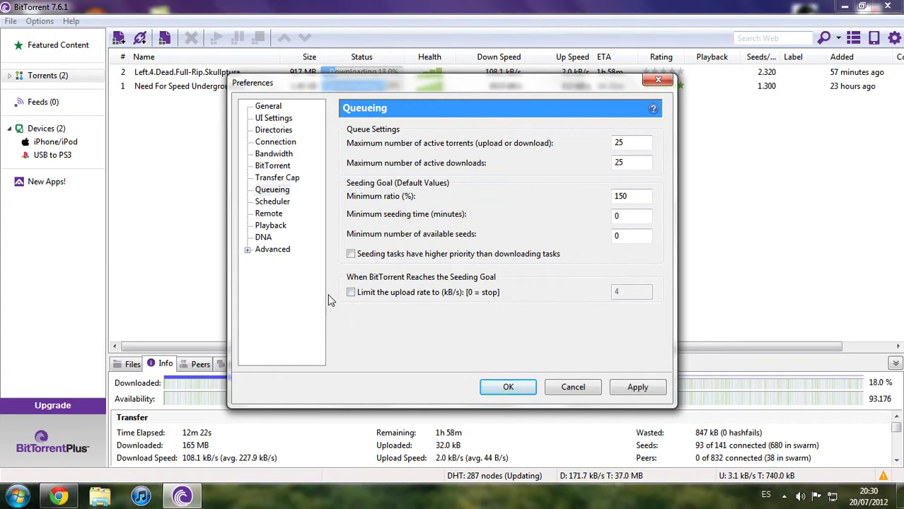
- Review the Scheduler, Remote, Playback, DNA and Advanced settings, check the bt.allow_same_ip option, and close the preferences
{"action": "left_click", "coordinate": [267, 201]}
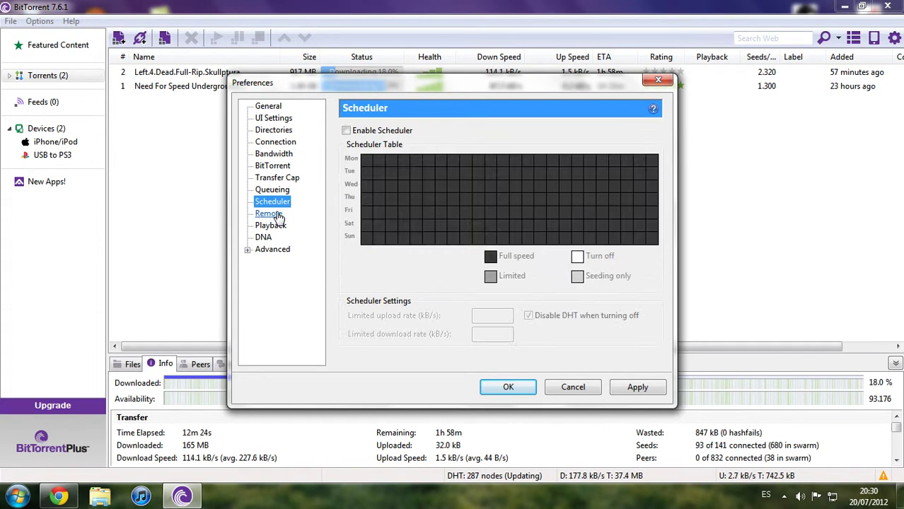
{"action": "left_click", "coordinate": [275, 214]}
{"action": "left_click", "coordinate": [270, 225]}
{"action": "left_click", "coordinate": [263, 238]}
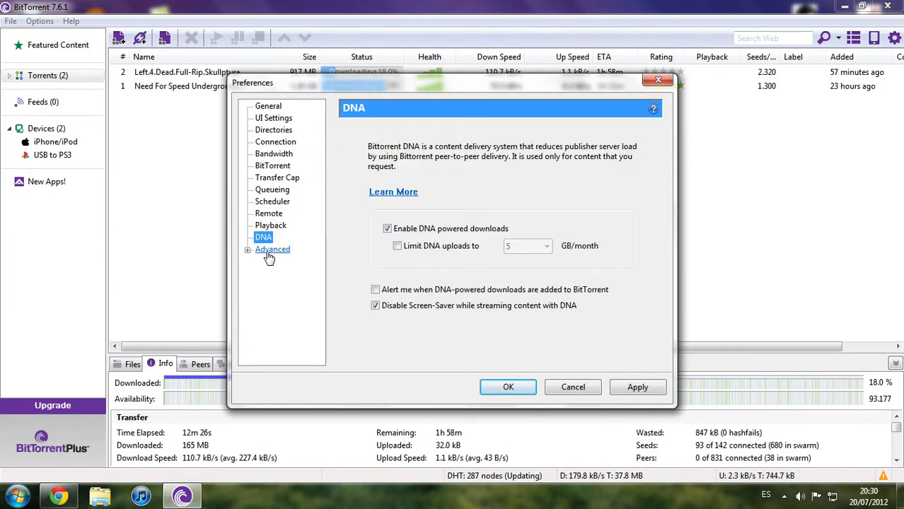
{"action": "left_click", "coordinate": [272, 250]}
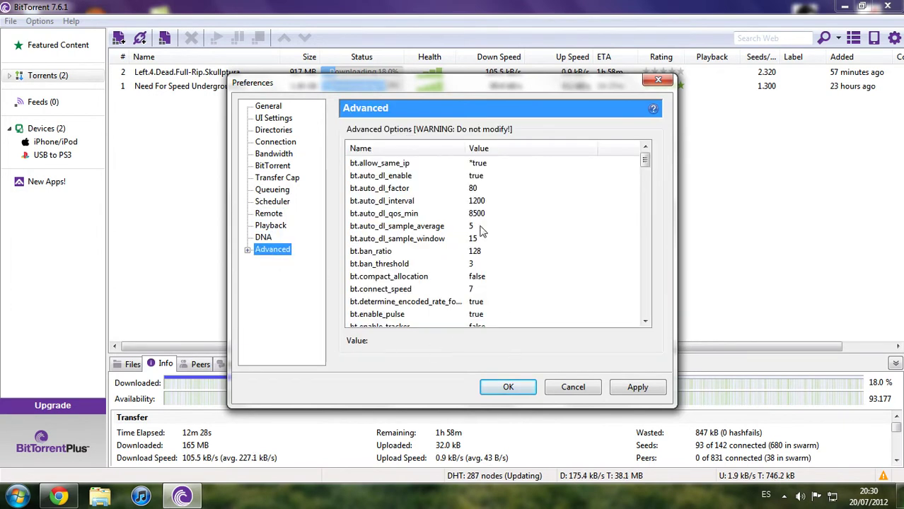
{"action": "left_click", "coordinate": [476, 164]}
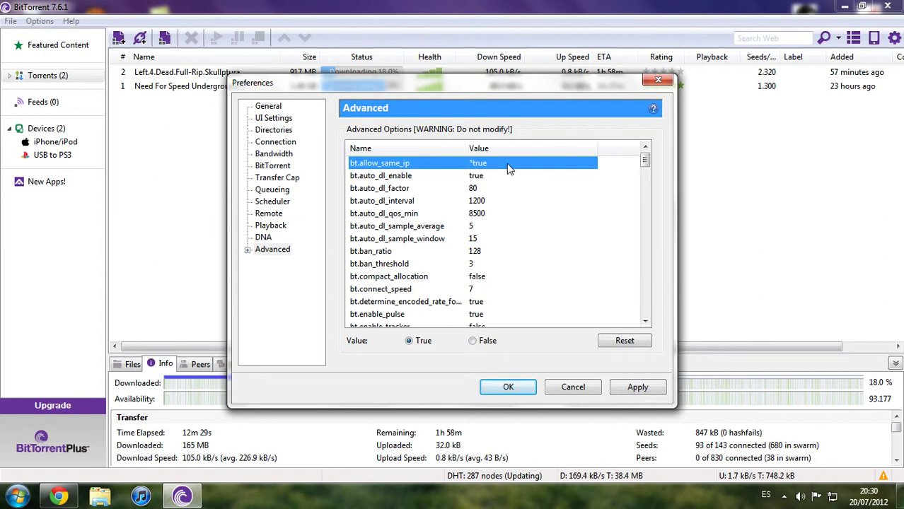
{"action": "left_click", "coordinate": [414, 342]}
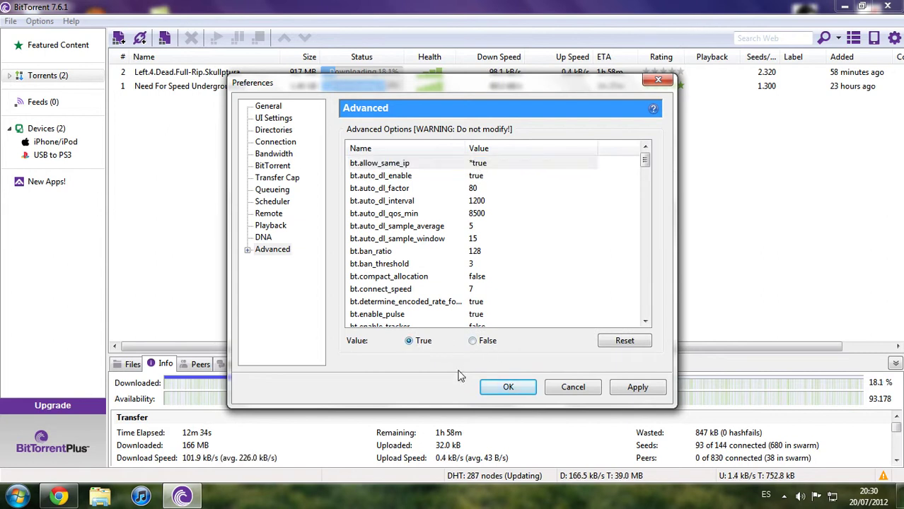
{"action": "left_click", "coordinate": [652, 82]}
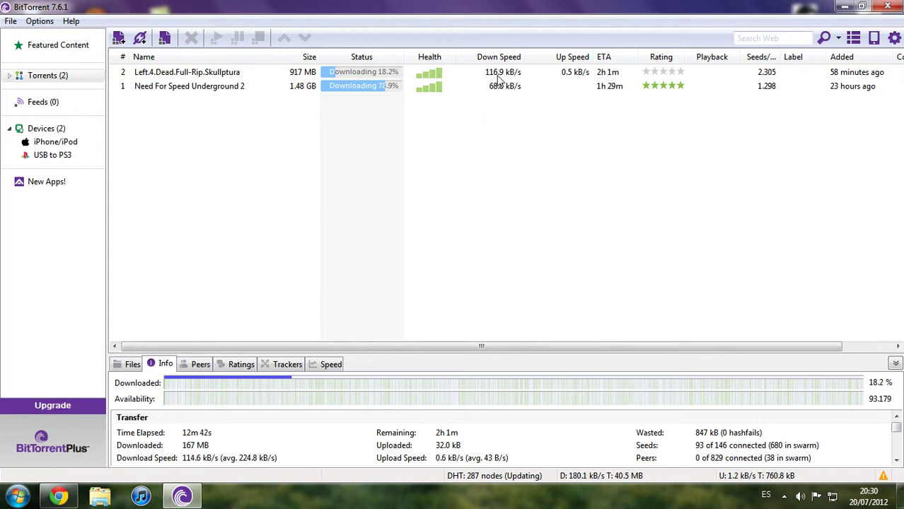
- Return to the desktop and move the BitTorrent and Cheat Engine shortcuts further up
{"action": "key", "text": "super+d"}
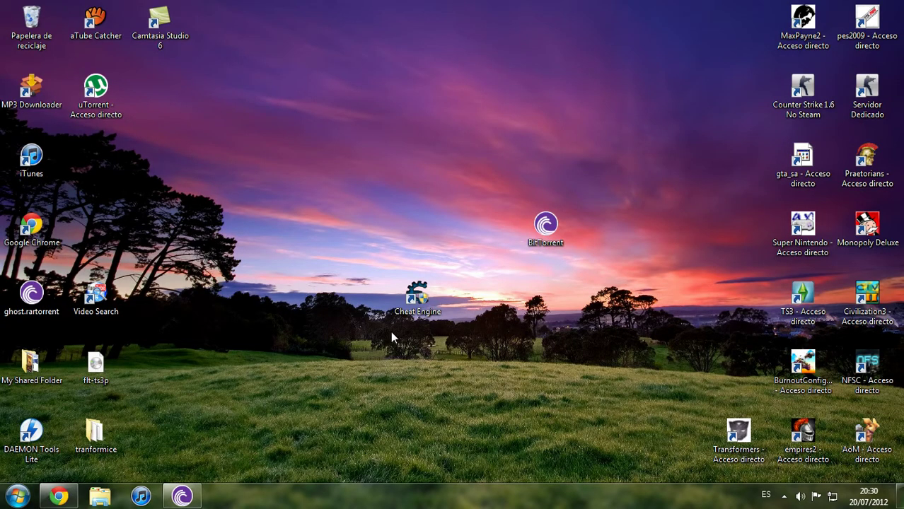
{"action": "left_click_drag", "start_coordinate": [529, 403], "coordinate": [413, 299]}
{"action": "left_click_drag", "start_coordinate": [584, 442], "coordinate": [263, 254]}
{"action": "left_click", "coordinate": [575, 332]}
{"action": "left_click_drag", "start_coordinate": [555, 226], "coordinate": [566, 83]}
{"action": "left_click_drag", "start_coordinate": [584, 369], "coordinate": [339, 243]}
{"action": "left_click_drag", "start_coordinate": [519, 359], "coordinate": [573, 397]}
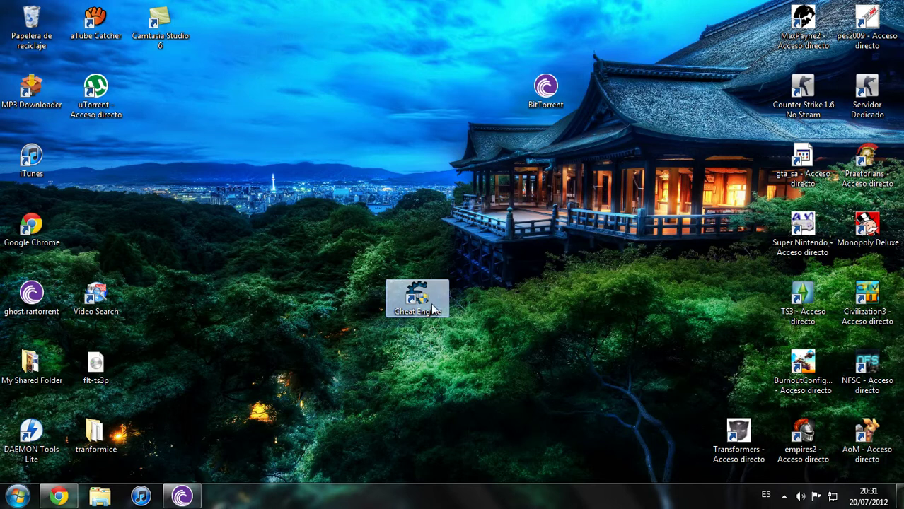
{"action": "left_click_drag", "start_coordinate": [417, 297], "coordinate": [417, 228]}
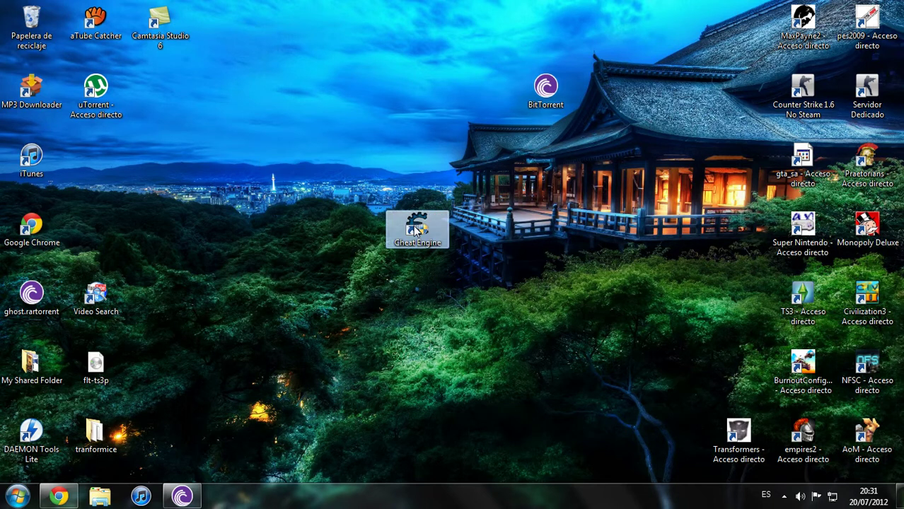
- Launch Cheat Engine, bring BitTorrent up behind it, and place the Cheat Engine window over the middle of the BitTorrent window
{"action": "left_click", "coordinate": [470, 288]}
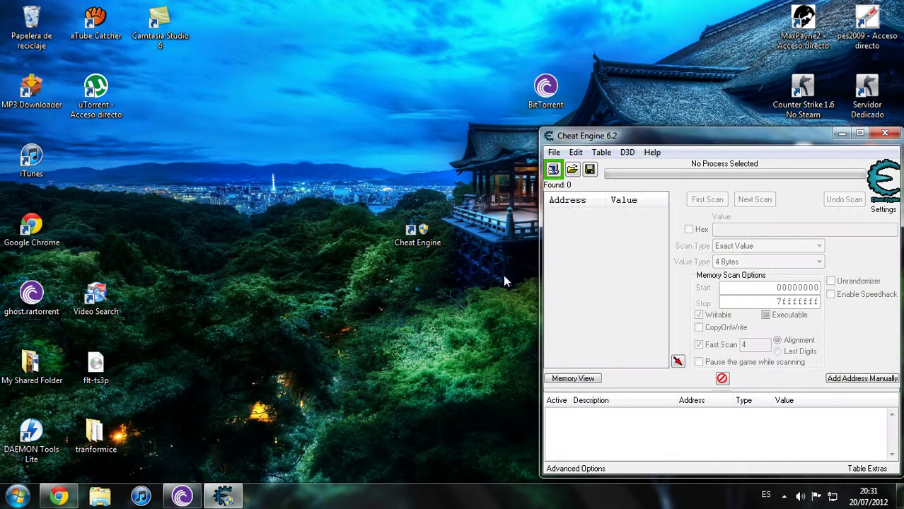
{"action": "left_click_drag", "start_coordinate": [731, 138], "coordinate": [664, 109]}
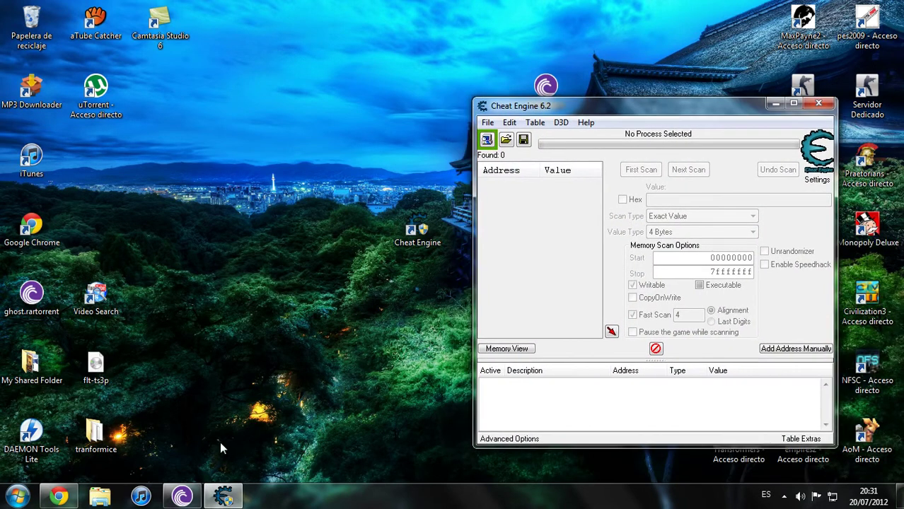
{"action": "left_click", "coordinate": [182, 496]}
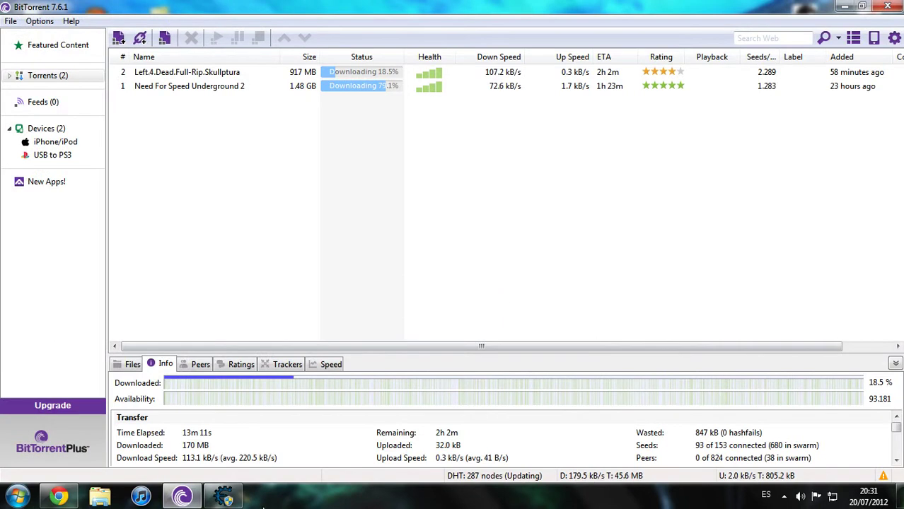
{"action": "left_click", "coordinate": [223, 496]}
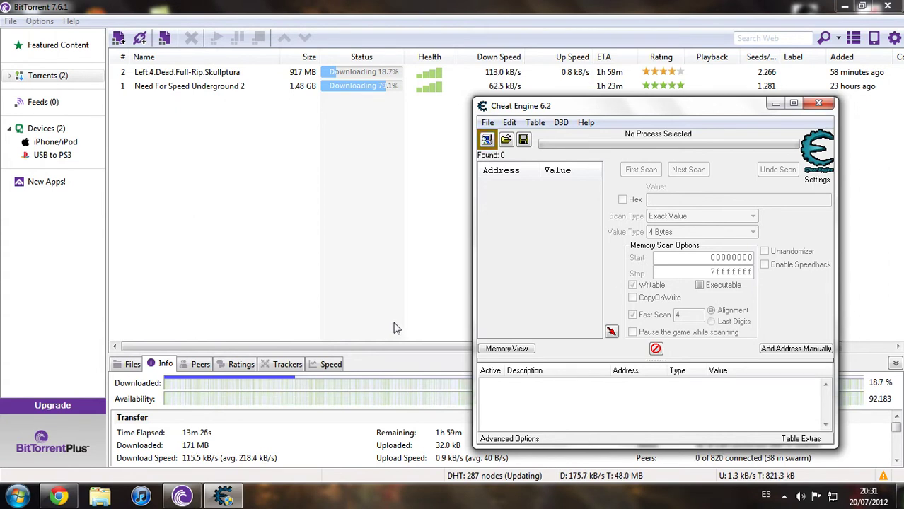
{"action": "left_click_drag", "start_coordinate": [555, 106], "coordinate": [211, 133]}
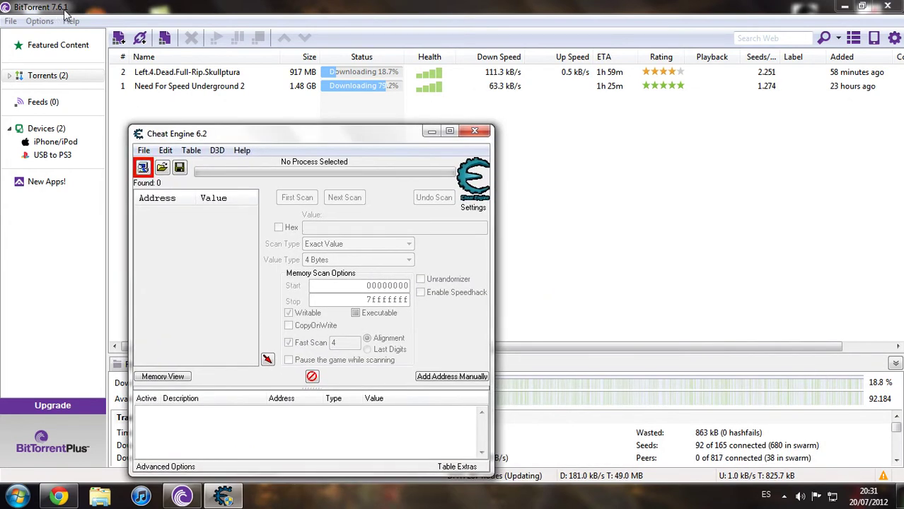
{"action": "left_click_drag", "start_coordinate": [370, 136], "coordinate": [510, 121]}
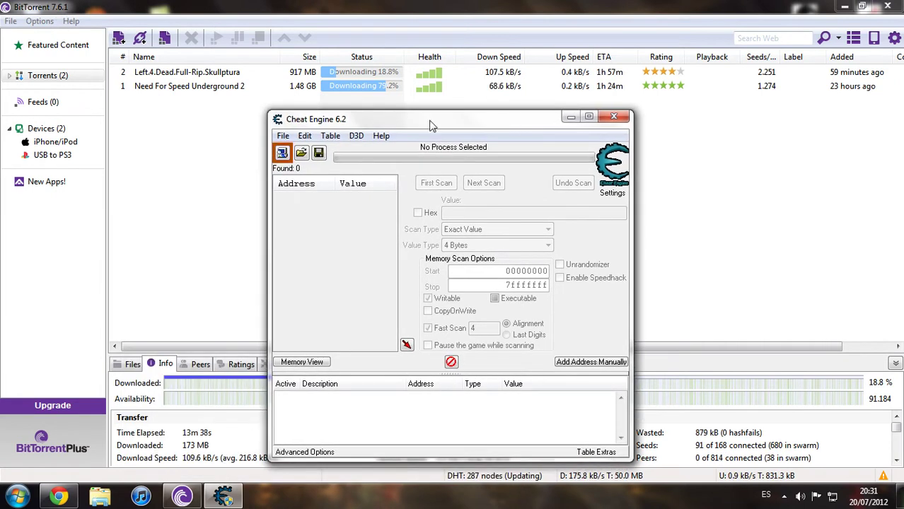
{"action": "left_click_drag", "start_coordinate": [445, 115], "coordinate": [482, 116]}
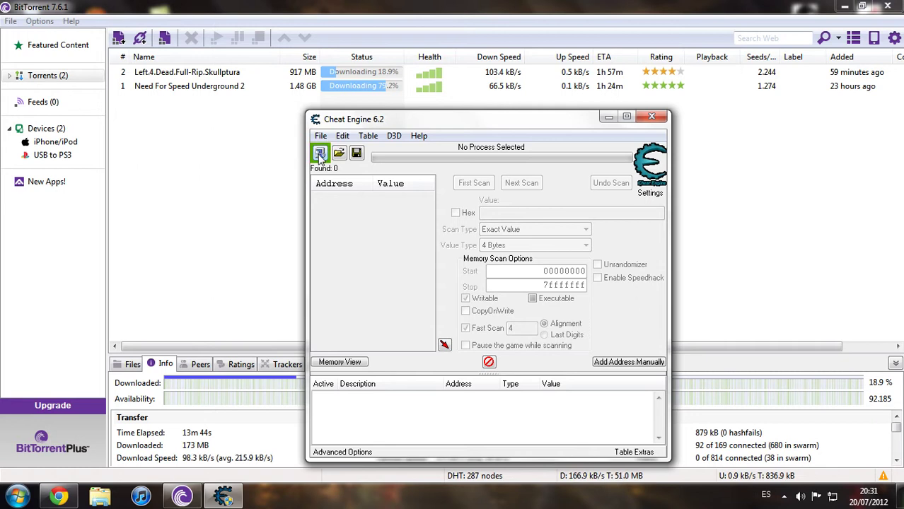
- Open the BitTorrent.exe process in Cheat Engine from the list of running processes
{"action": "left_click", "coordinate": [320, 155]}
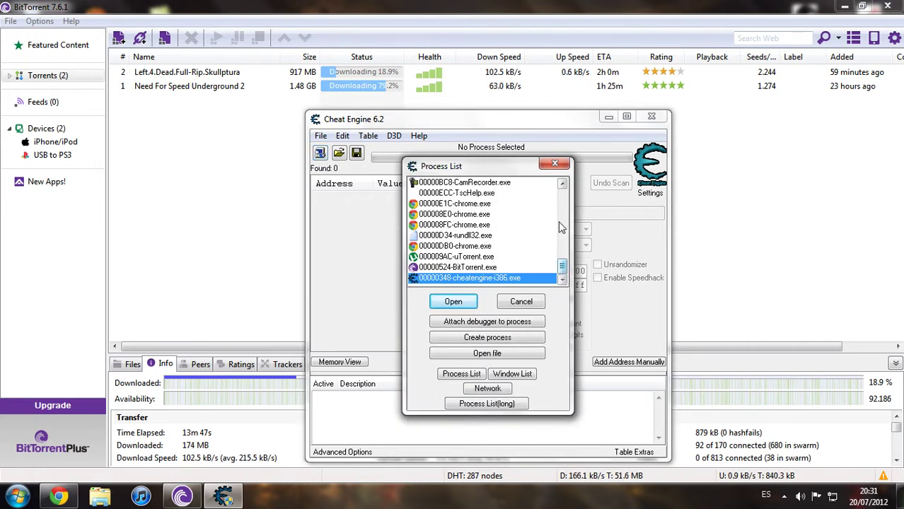
{"action": "scroll", "coordinate": [562, 251], "scroll_direction": "up", "scroll_amount": 1}
{"action": "mouse_move", "coordinate": [563, 263]}
{"action": "left_mouse_down"}
{"action": "mouse_move", "coordinate": [565, 185]}
{"action": "mouse_move", "coordinate": [563, 272]}
{"action": "left_mouse_up"}
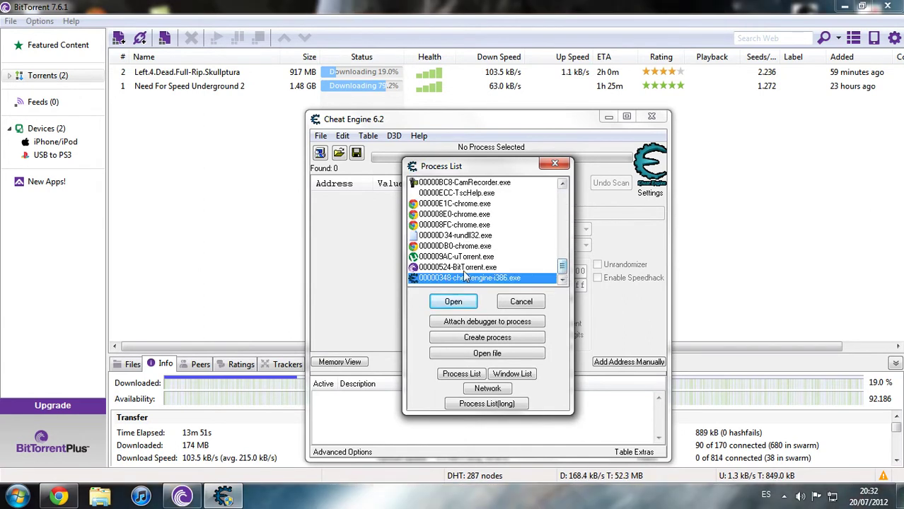
{"action": "left_click", "coordinate": [459, 268]}
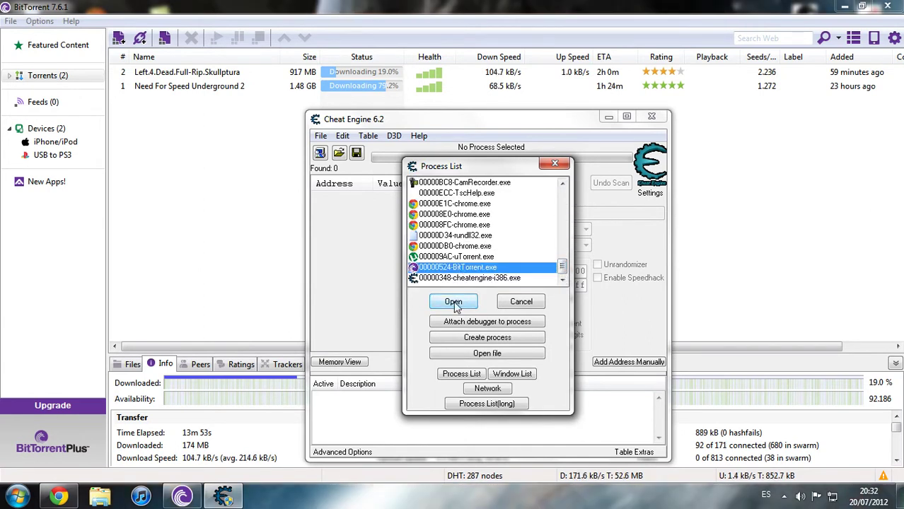
{"action": "left_click", "coordinate": [454, 303]}
{"action": "left_click_drag", "start_coordinate": [466, 125], "coordinate": [443, 121]}
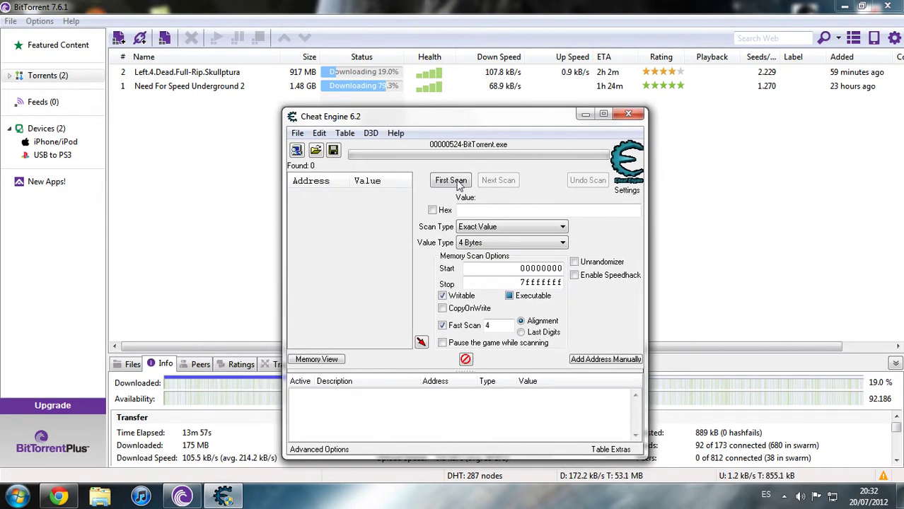
- Enable Speedhack for the BitTorrent process and apply a speed of 0.10
{"action": "left_click", "coordinate": [575, 278]}
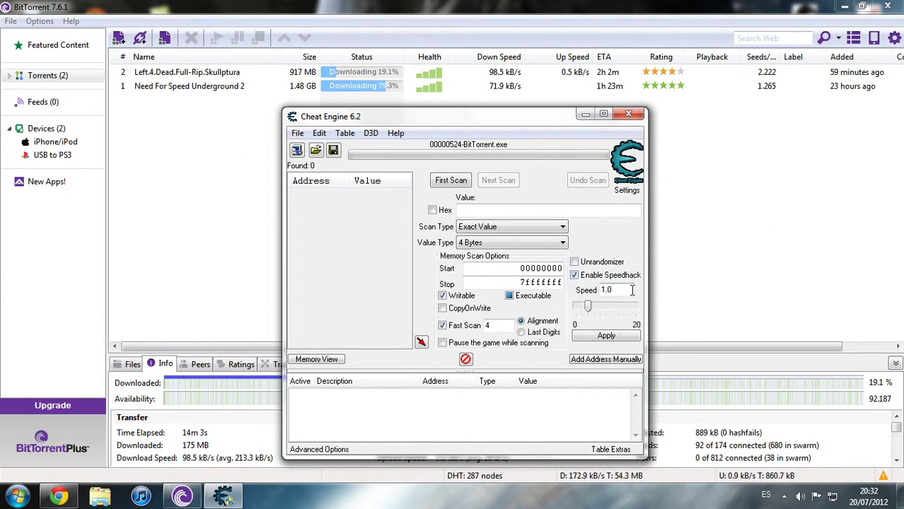
{"action": "left_click_drag", "start_coordinate": [627, 290], "coordinate": [594, 293]}
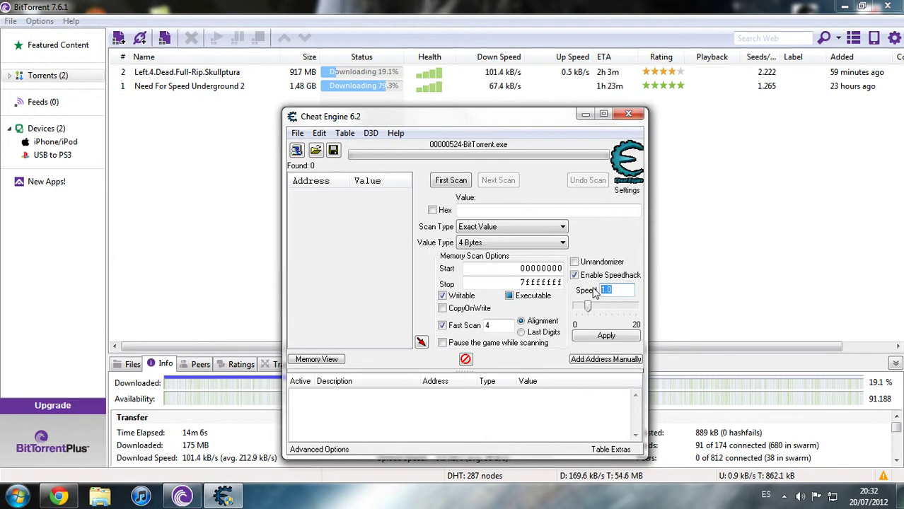
{"action": "type", "text": "0."}
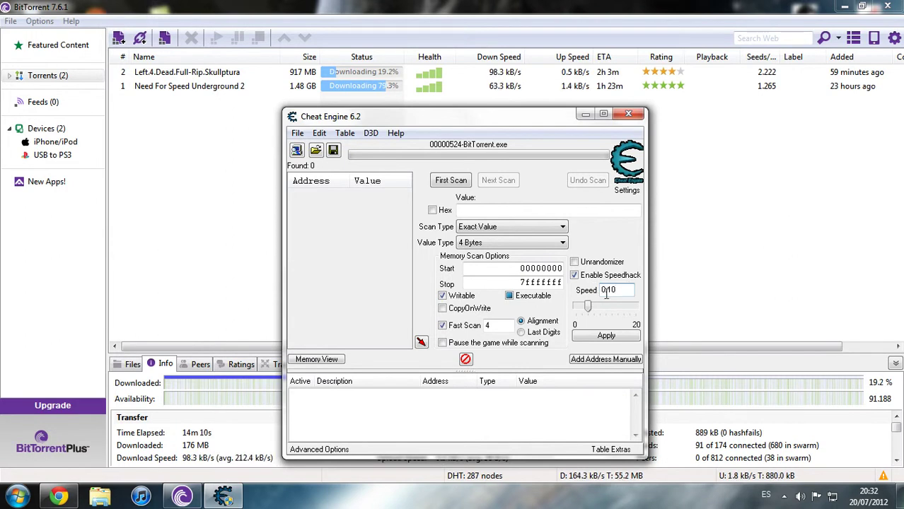
{"action": "left_click", "coordinate": [613, 337]}
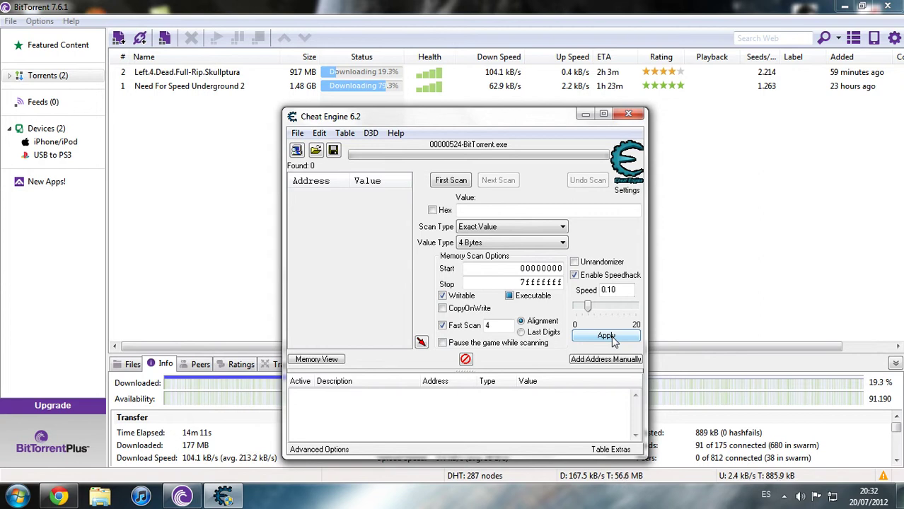
{"action": "left_click", "coordinate": [612, 337]}
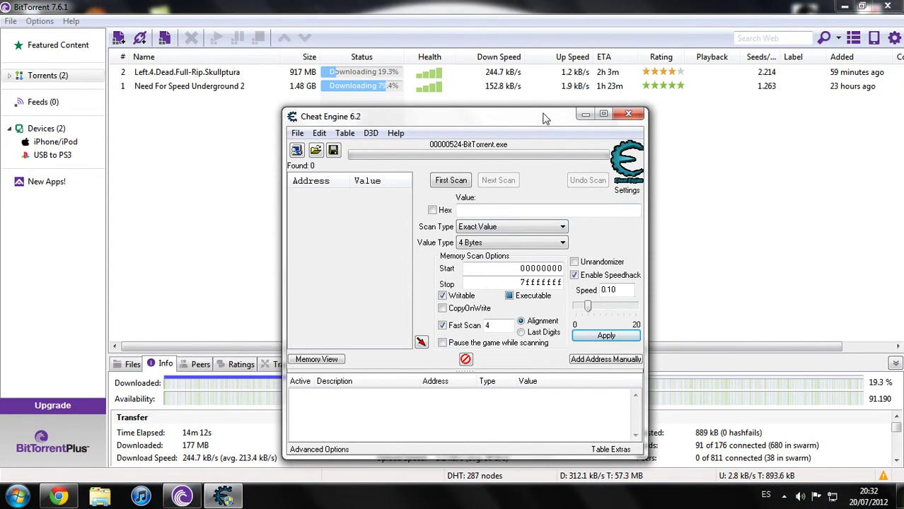
- Check the status and download speeds of both torrents in BitTorrent, and review the Speedhack setting in Cheat Engine before minimizing it
{"action": "left_click", "coordinate": [481, 82]}
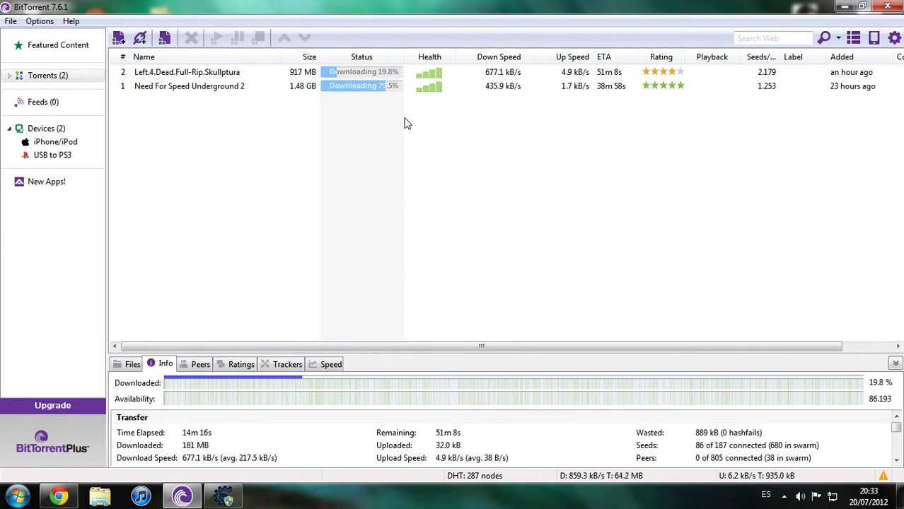
{"action": "left_click", "coordinate": [391, 87]}
{"action": "left_click", "coordinate": [386, 74]}
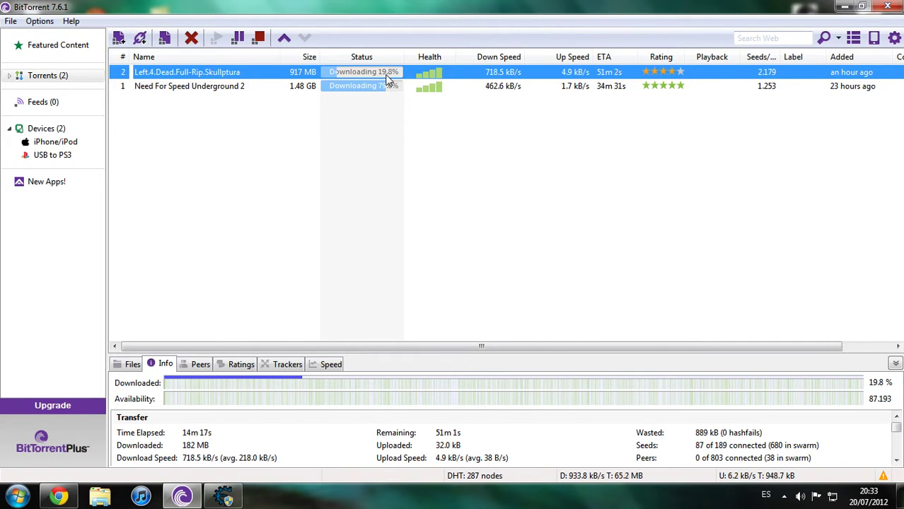
{"action": "left_click", "coordinate": [405, 154]}
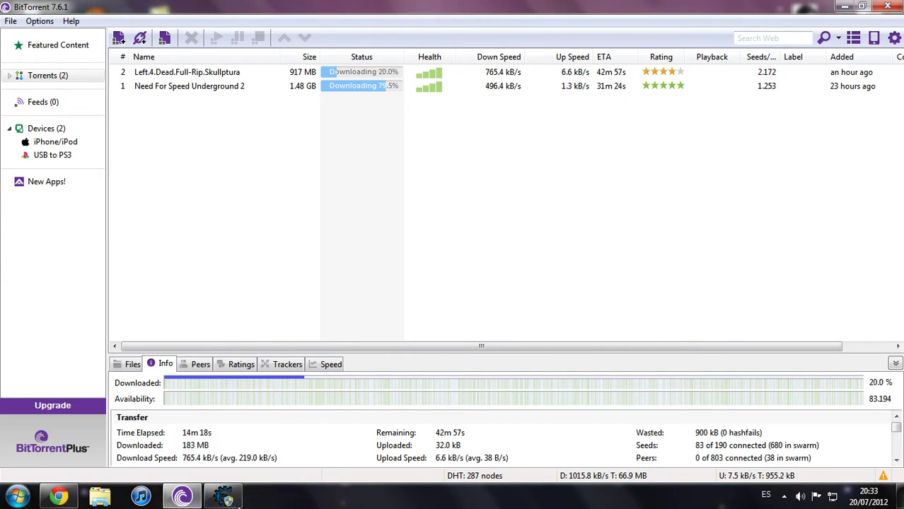
{"action": "left_click", "coordinate": [224, 497]}
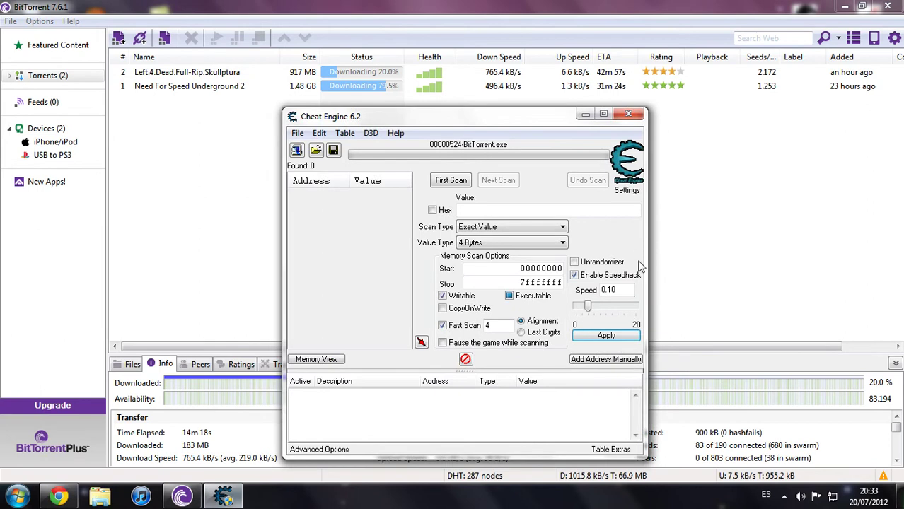
{"action": "left_click", "coordinate": [585, 116]}
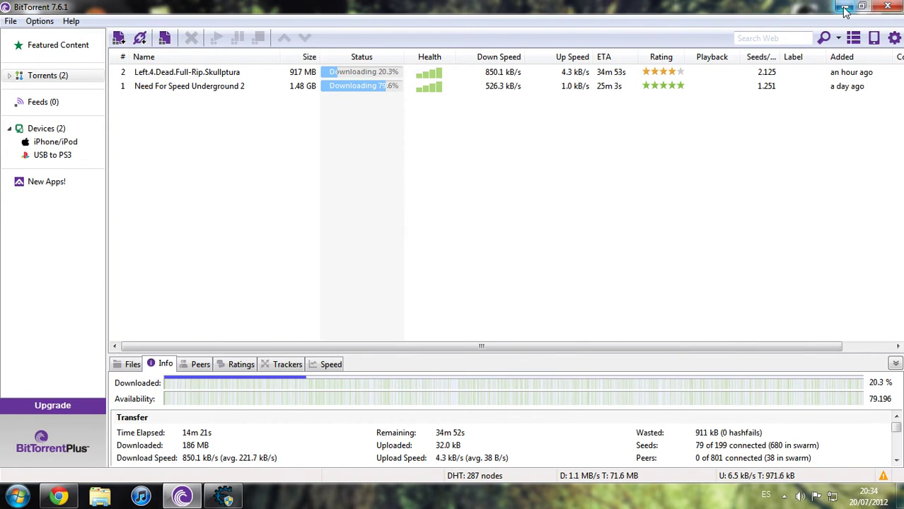
- Minimize the BitTorrent window to return to the desktop and show the hidden notification-area icons
{"action": "left_click", "coordinate": [844, 9]}
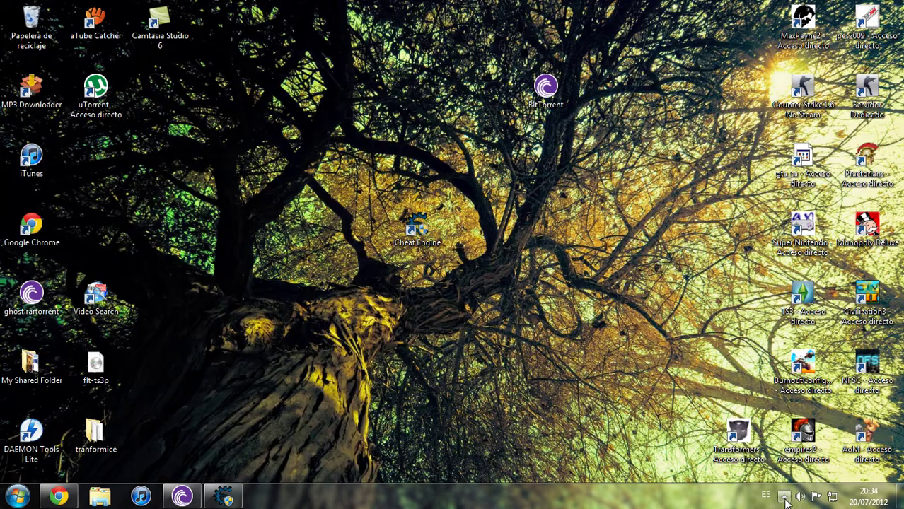
{"action": "left_click", "coordinate": [783, 495]}
{"action": "left_click", "coordinate": [783, 496]}
{"action": "left_click", "coordinate": [783, 496]}
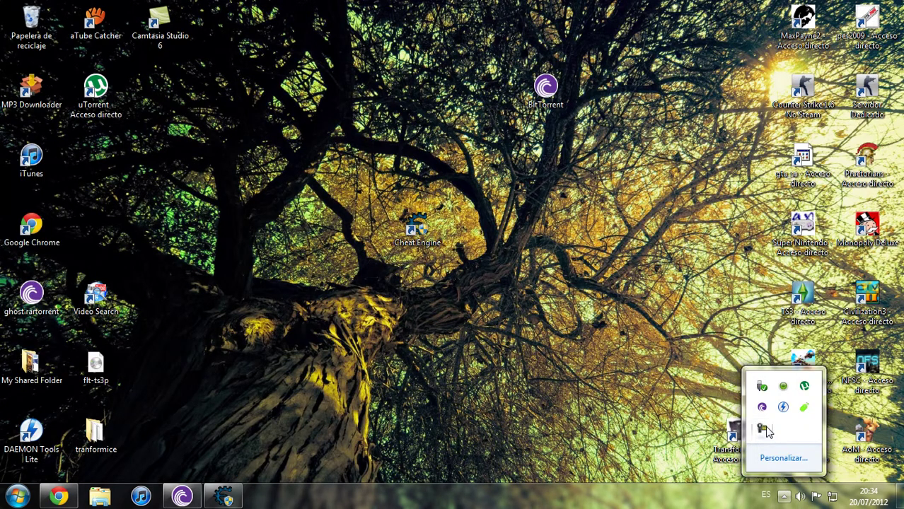